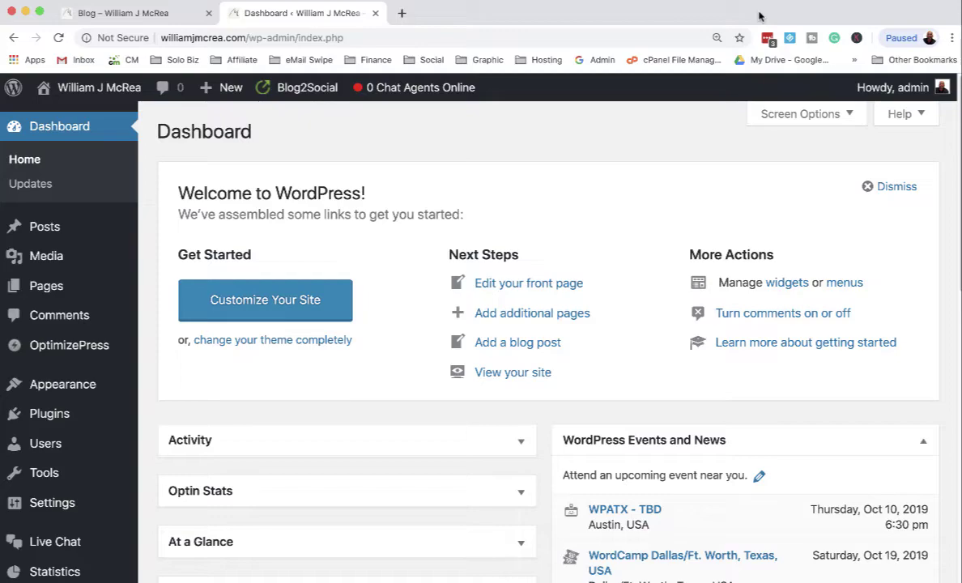
Look over the dashboard's Hits visitor chart, then go to the Installed Plugins page.
scroll(158, 247, down, 10)
mouse_move(120, 274)
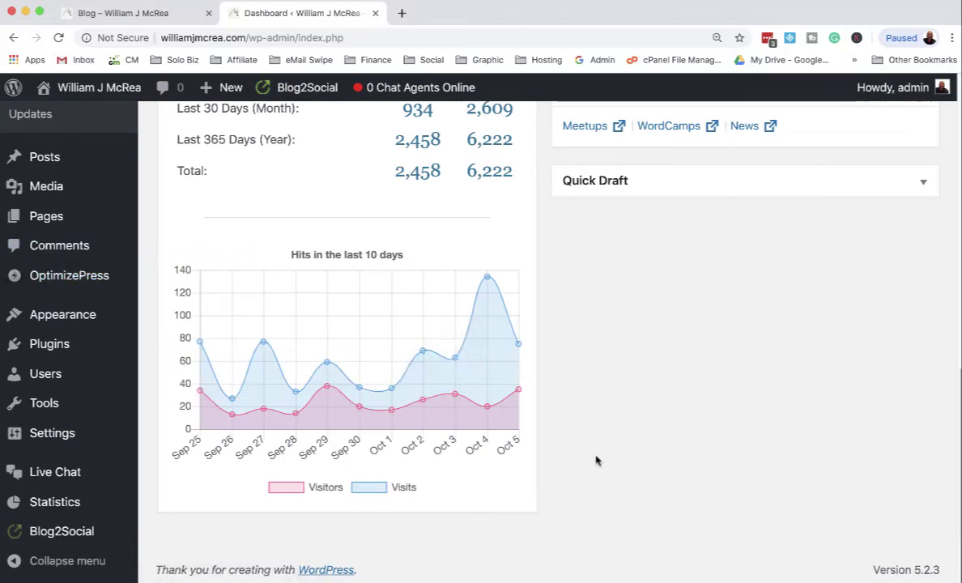
mouse_move(489, 389)
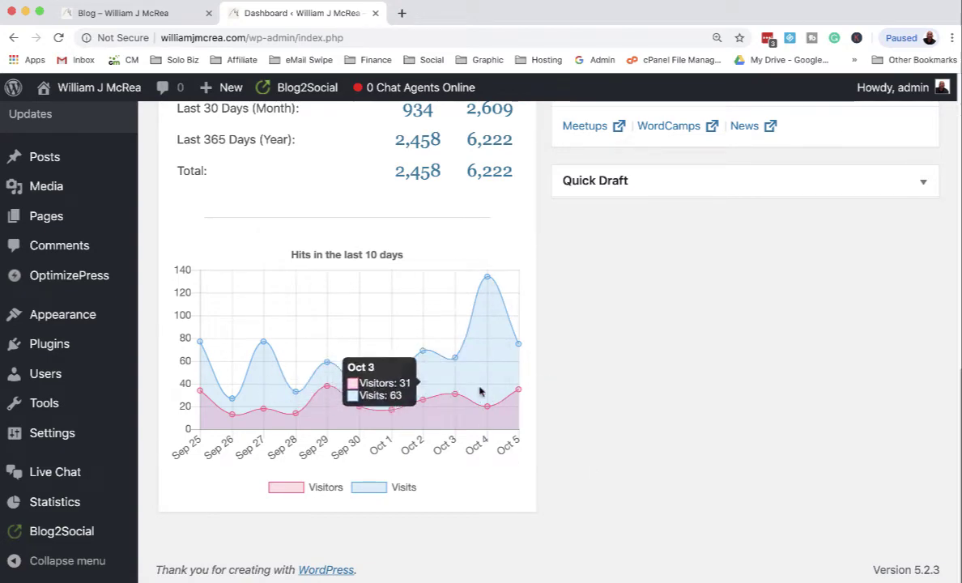
scroll(381, 324, up, 5)
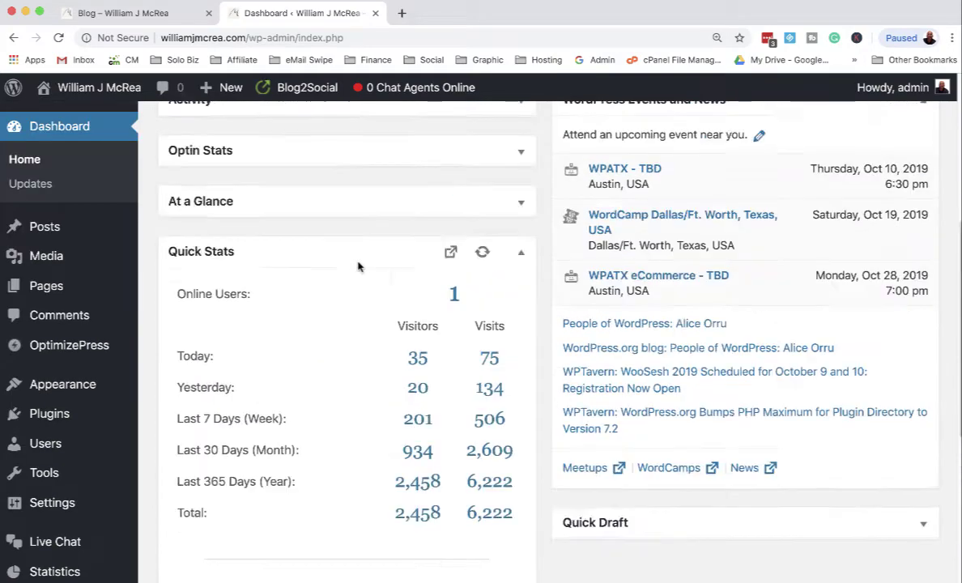
scroll(162, 340, down, 5)
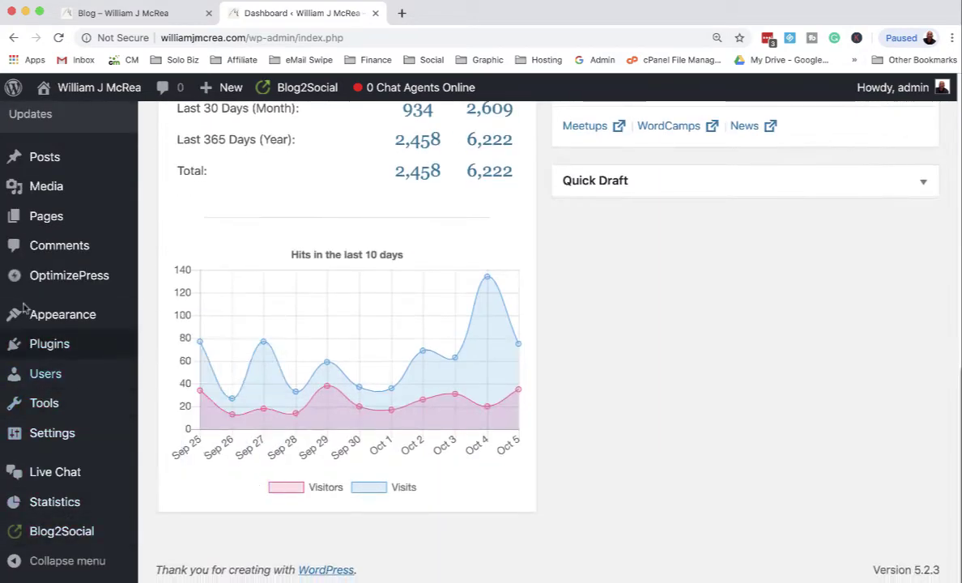
mouse_move(50, 348)
click(178, 347)
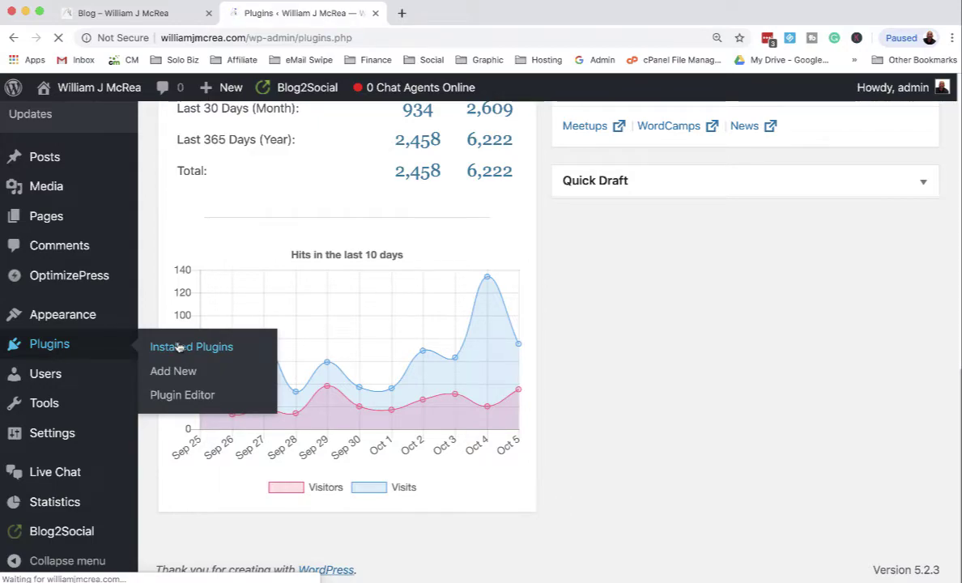
Scroll the plugin list, then open the Statistics Referrers report listing 23 referring sites.
scroll(403, 182, down, 7)
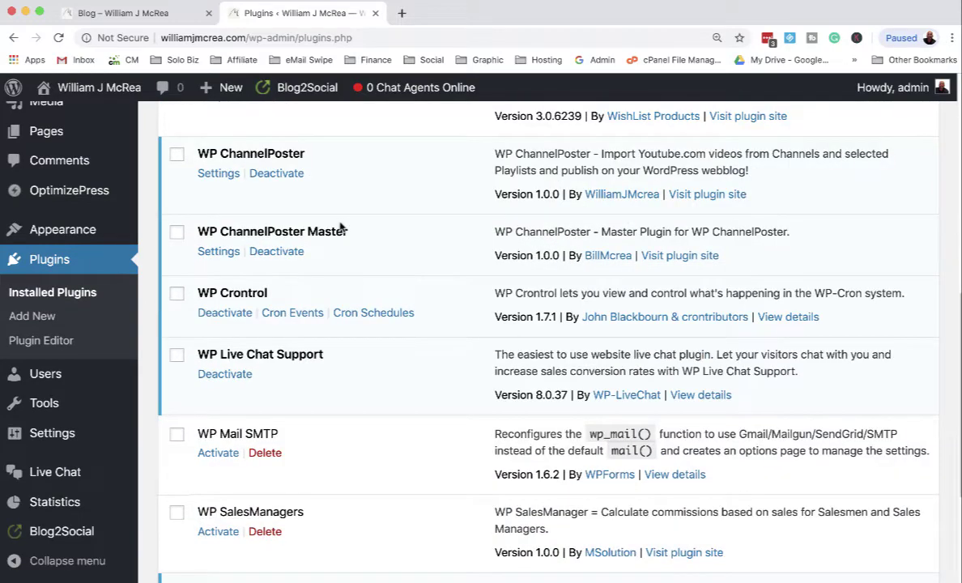
scroll(406, 208, down, 3)
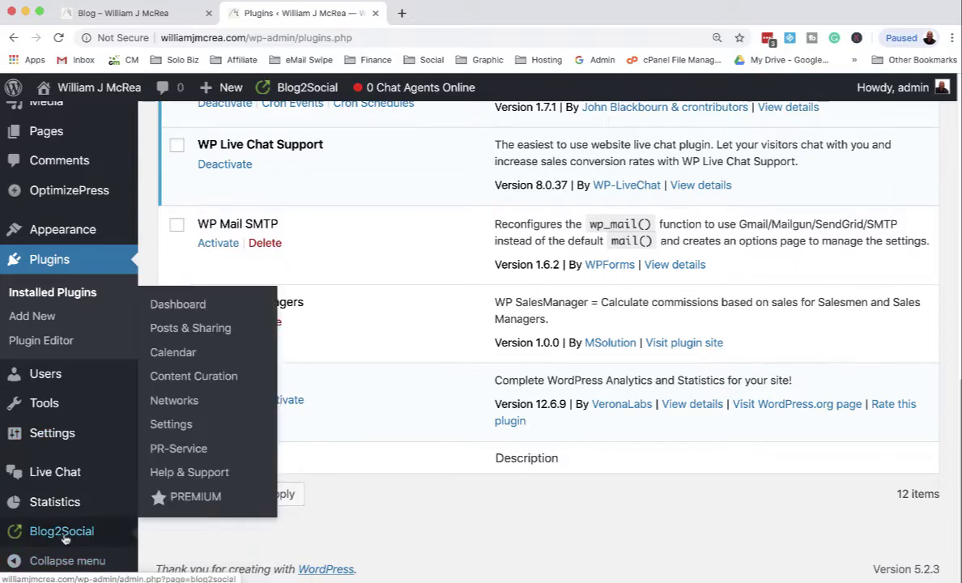
mouse_move(60, 506)
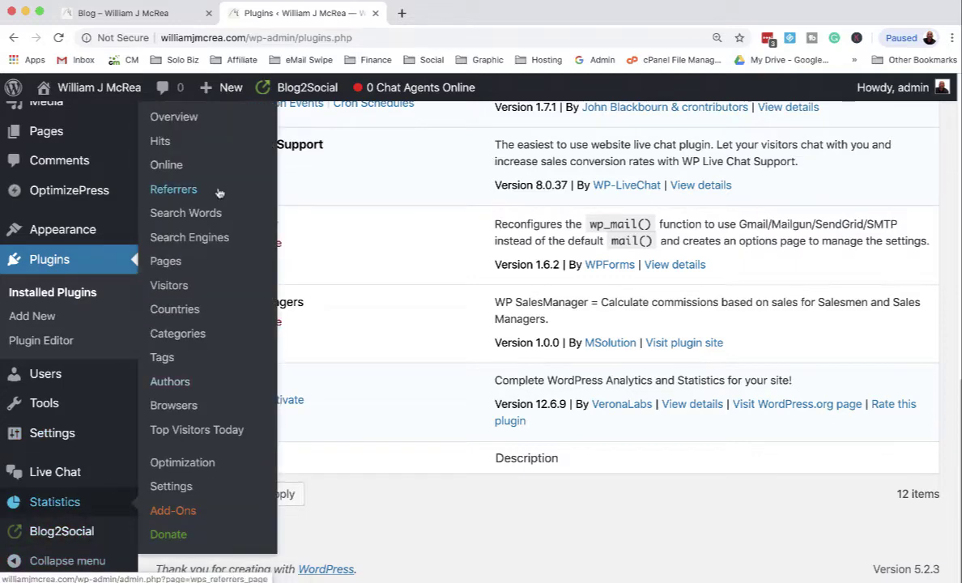
click(182, 193)
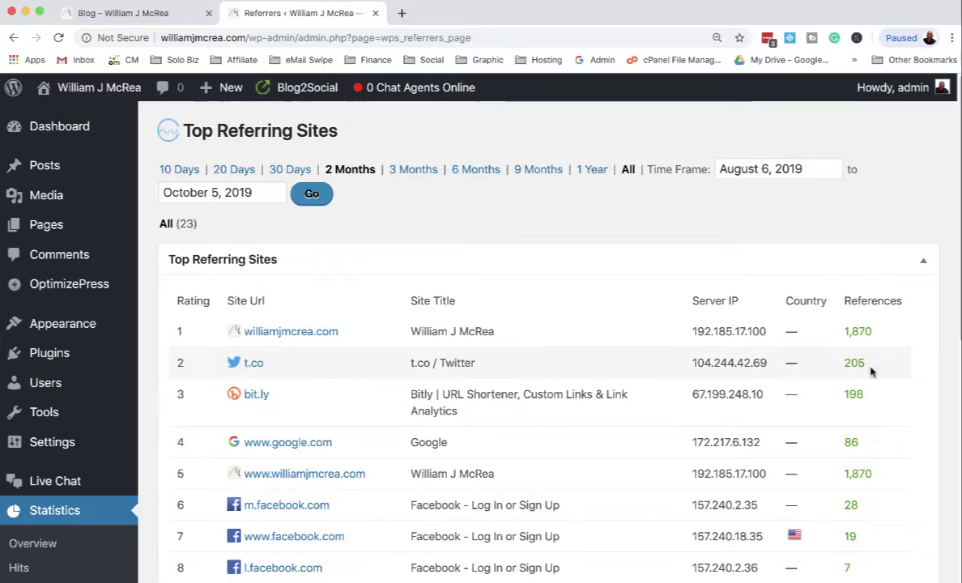
In a new browser tab, go to twitter.com.
click(403, 13)
text(trw)
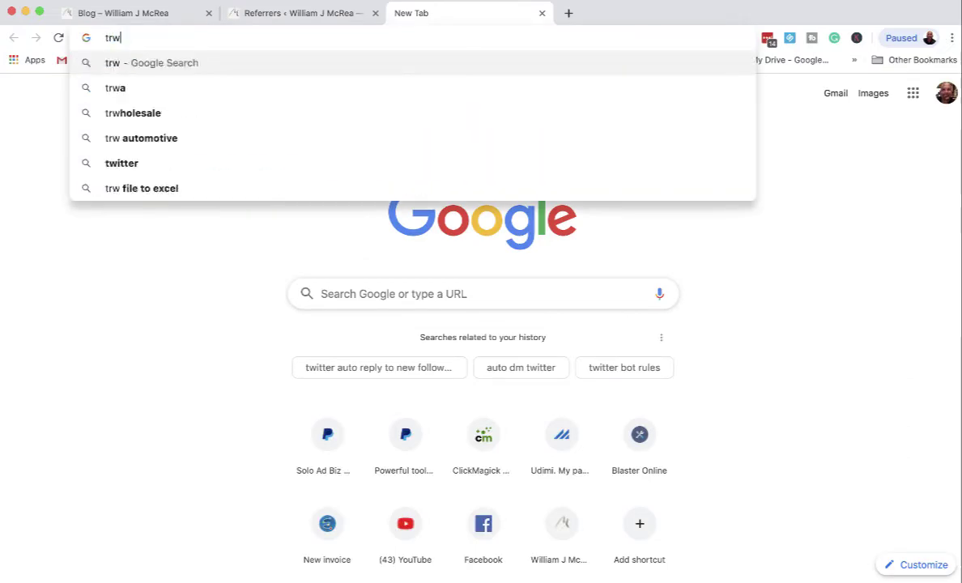
key(Return)
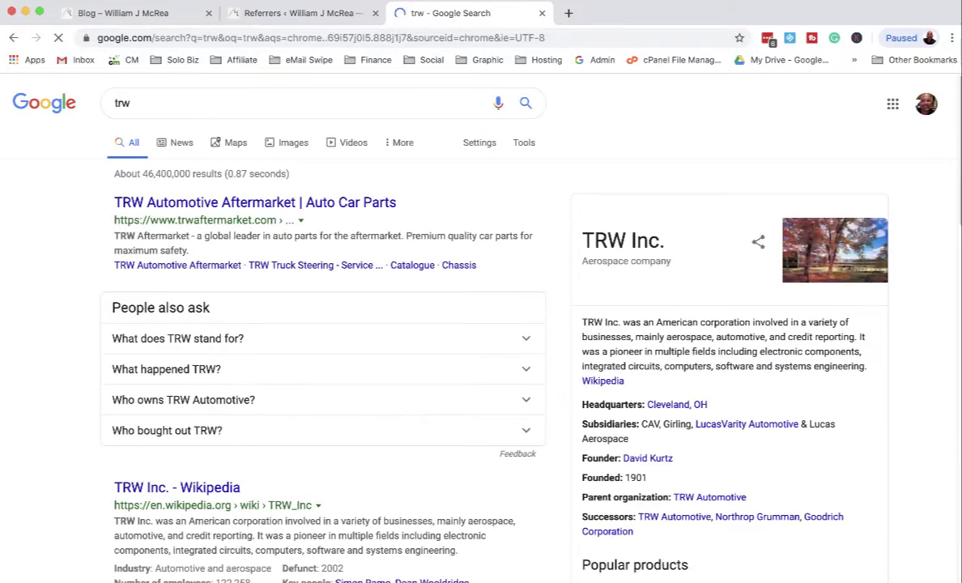
click(318, 38)
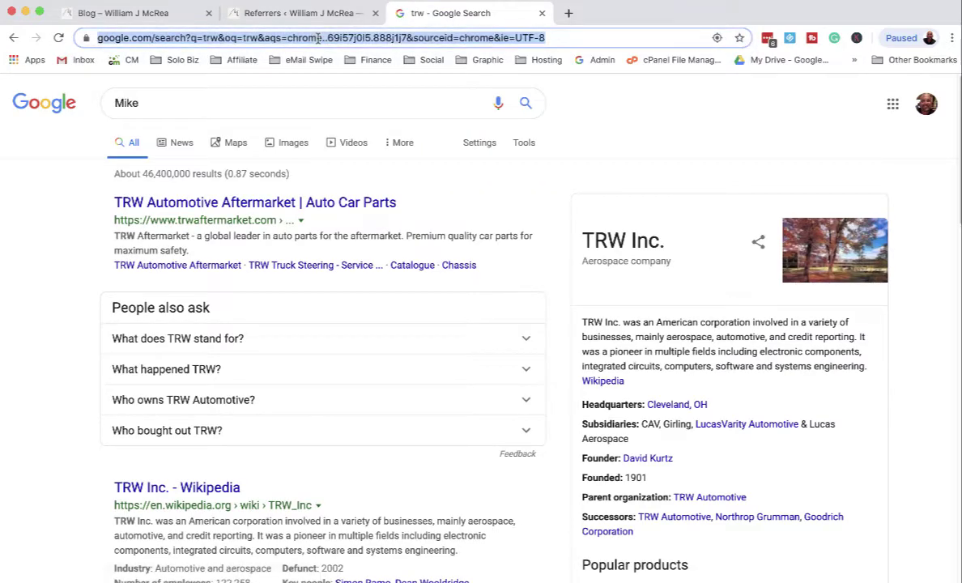
text(twi)
key(Return)
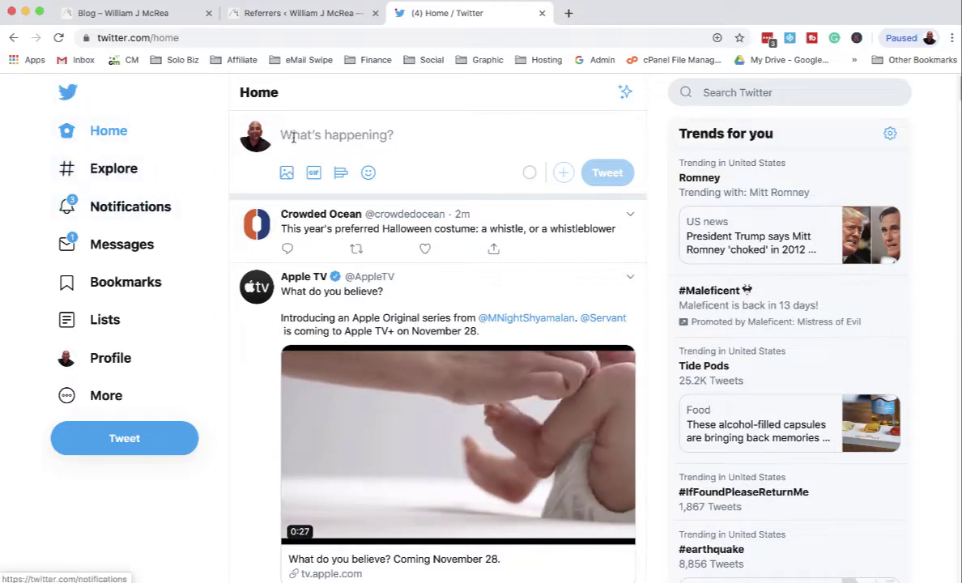
Refresh the Home timeline for the newest tweets, then open the account's own profile.
scroll(283, 154, down, 1)
scroll(283, 154, down, 3)
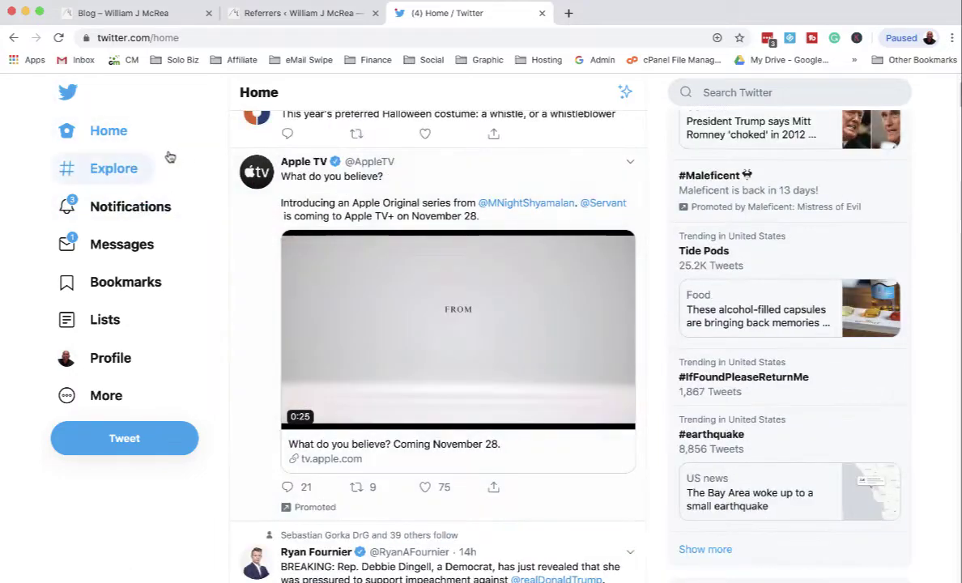
scroll(165, 157, up, 3)
click(91, 135)
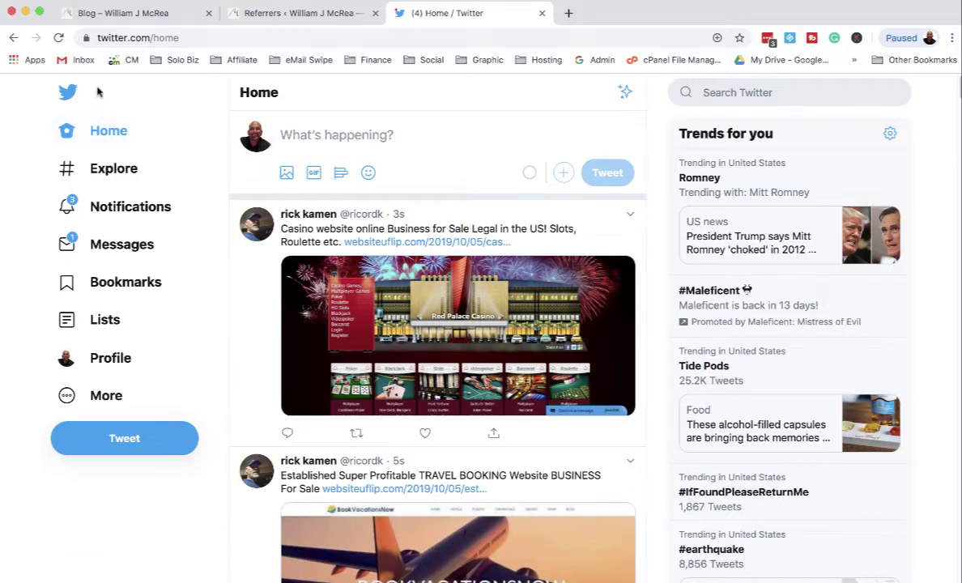
click(69, 94)
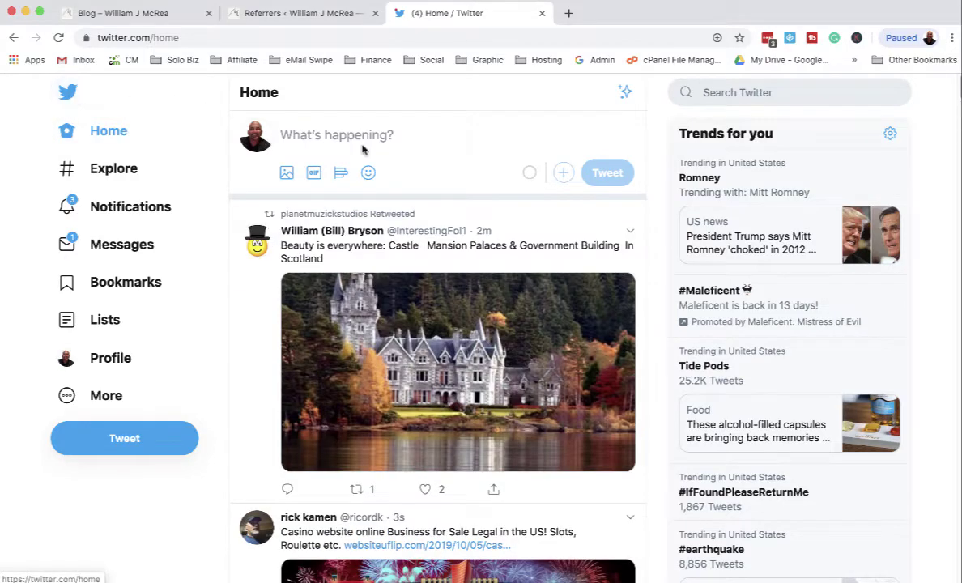
scroll(146, 267, down, 10)
click(124, 357)
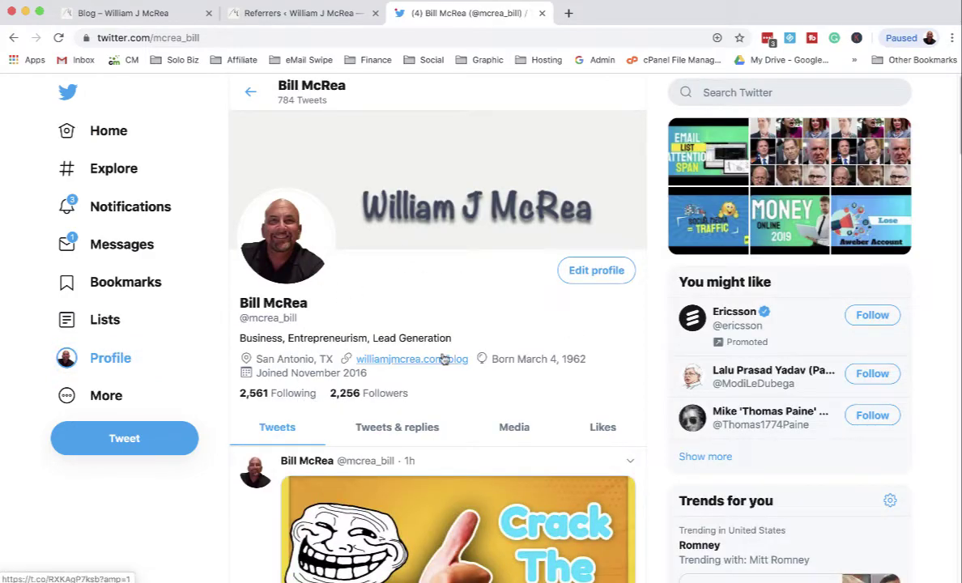
scroll(403, 292, down, 1)
scroll(402, 287, down, 3)
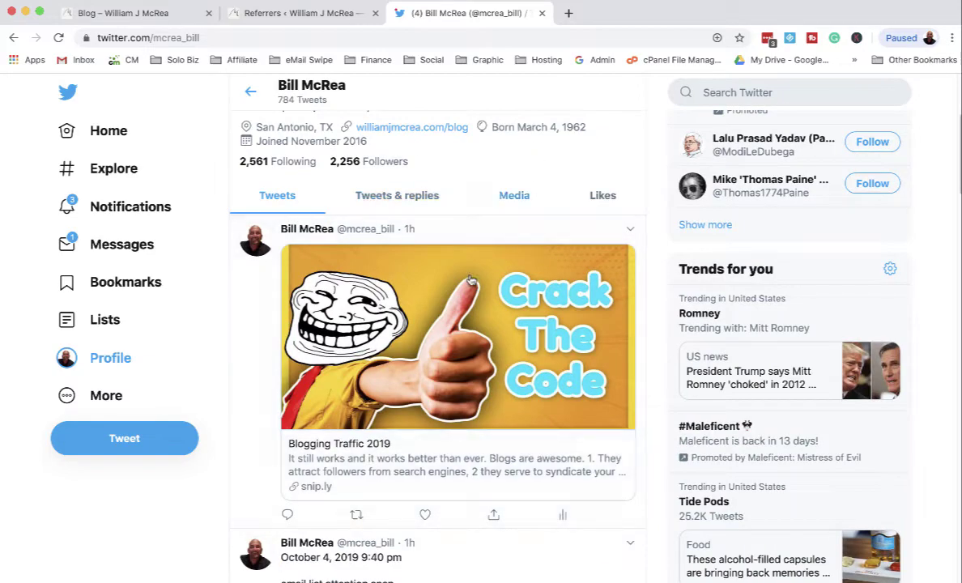
scroll(429, 305, down, 3)
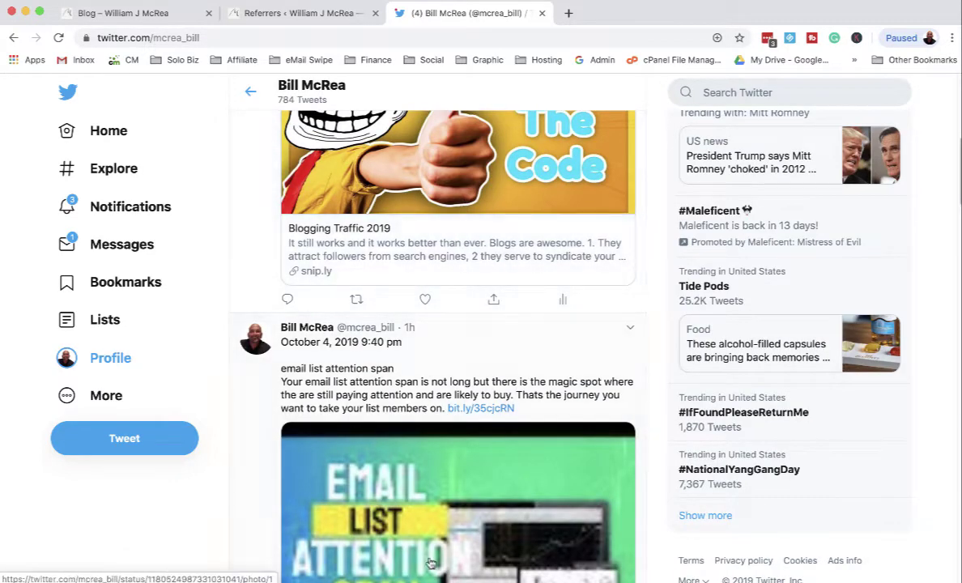
scroll(479, 413, down, 4)
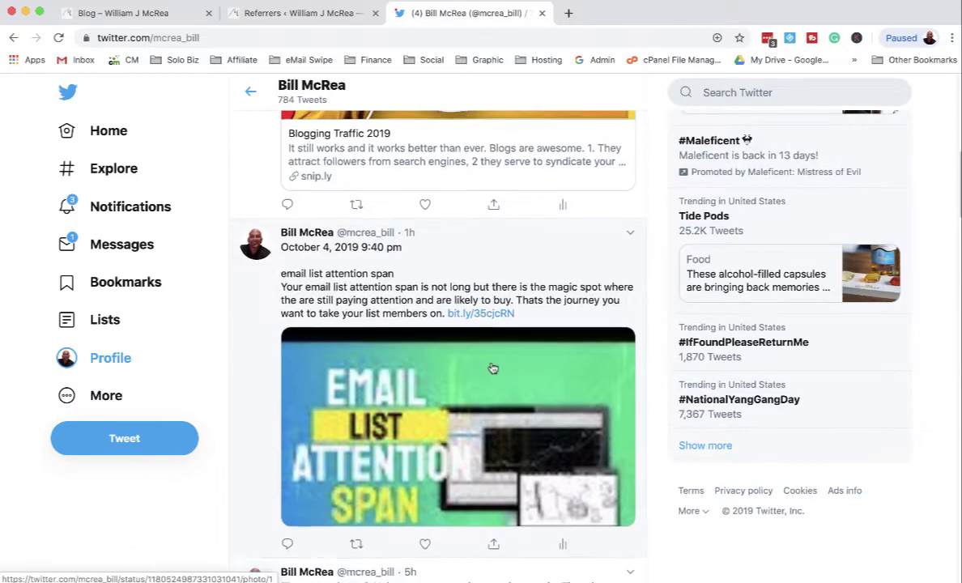
scroll(458, 361, down, 10)
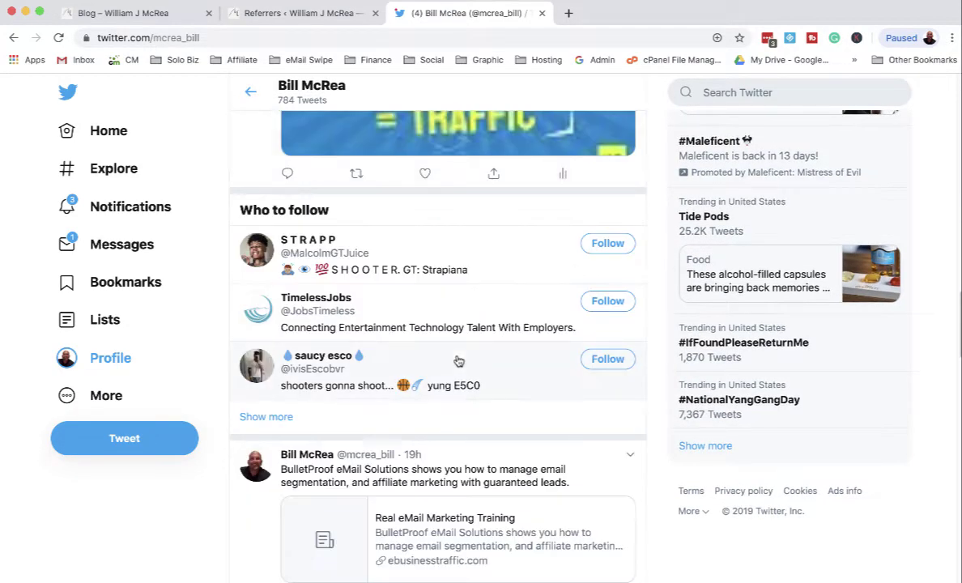
scroll(470, 340, up, 4)
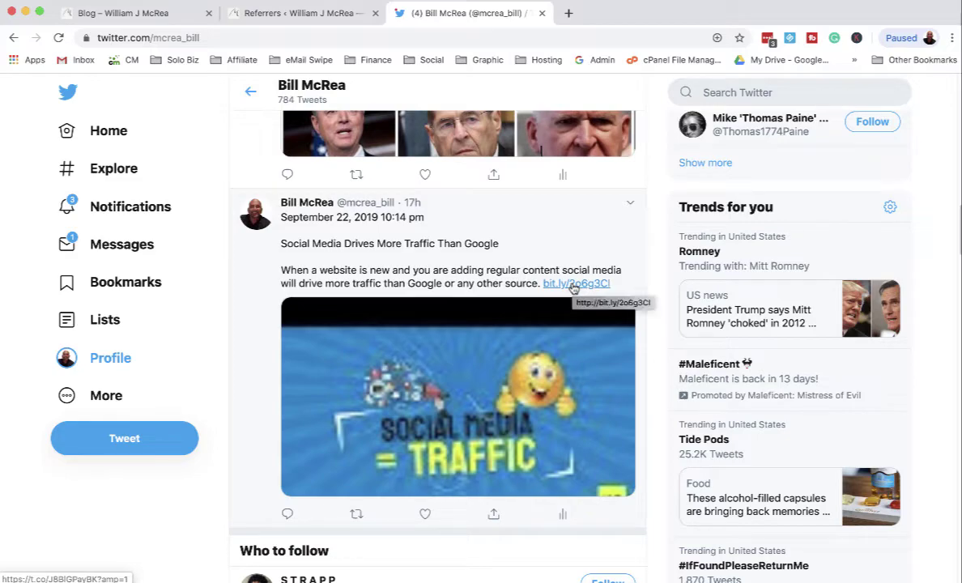
scroll(443, 271, up, 10)
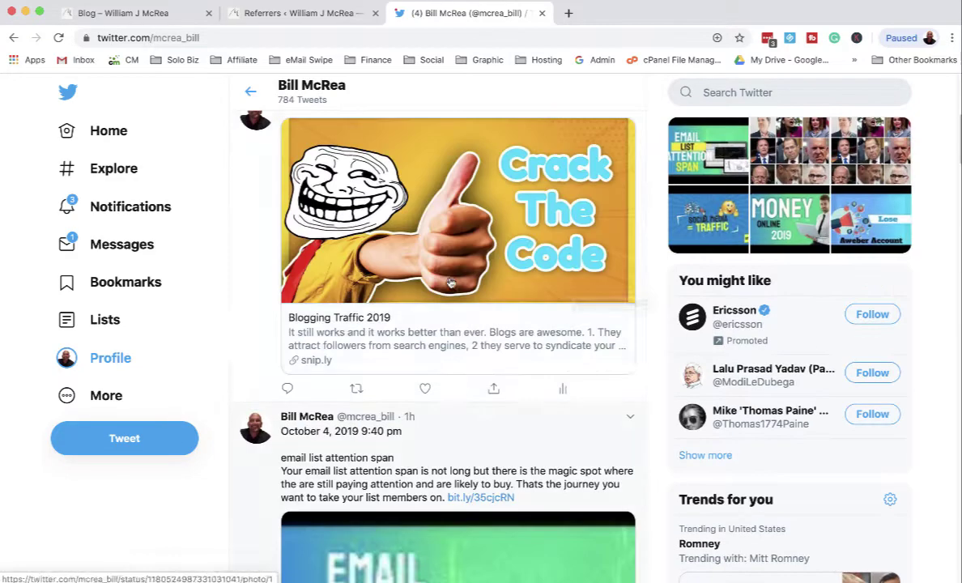
click(316, 17)
scroll(546, 316, down, 2)
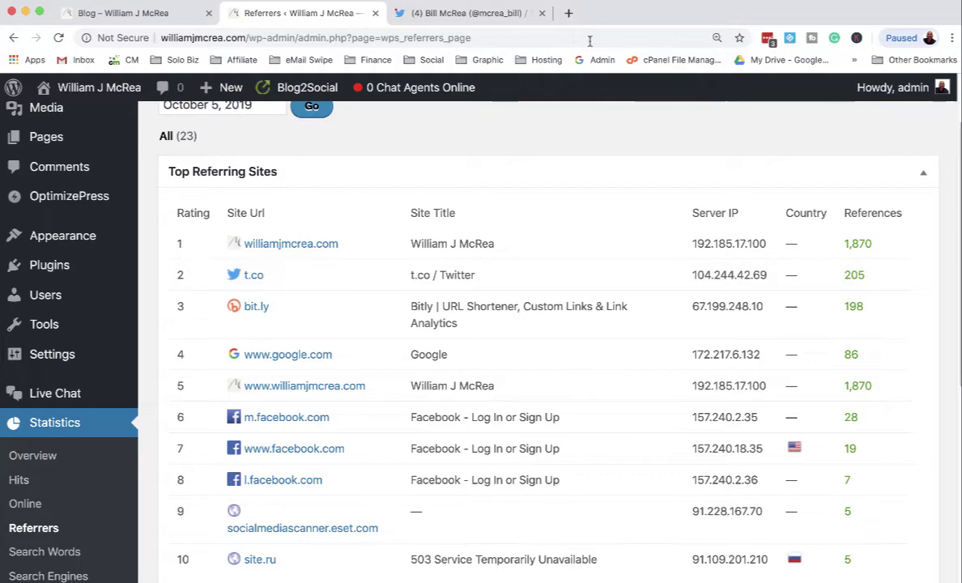
click(518, 13)
scroll(527, 264, up, 5)
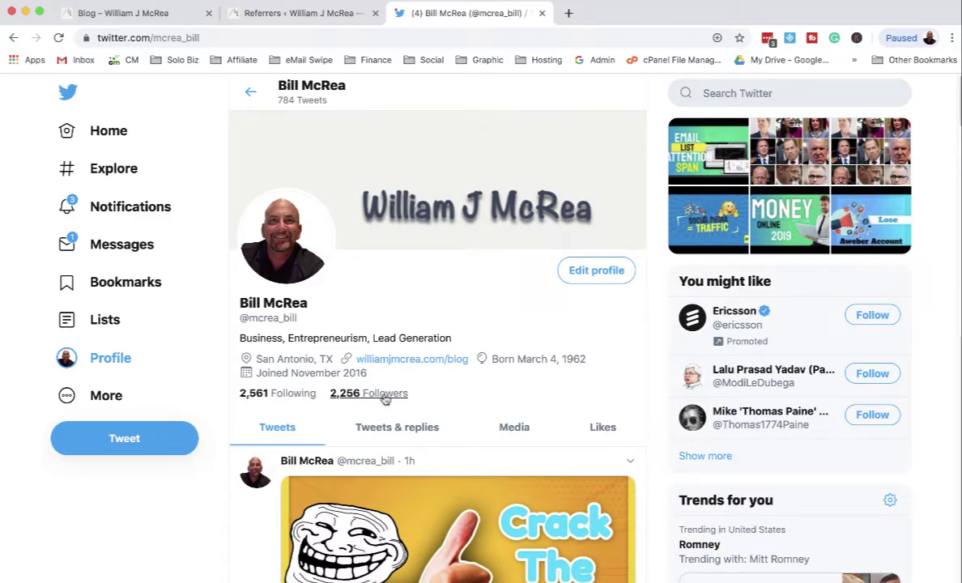
click(422, 367)
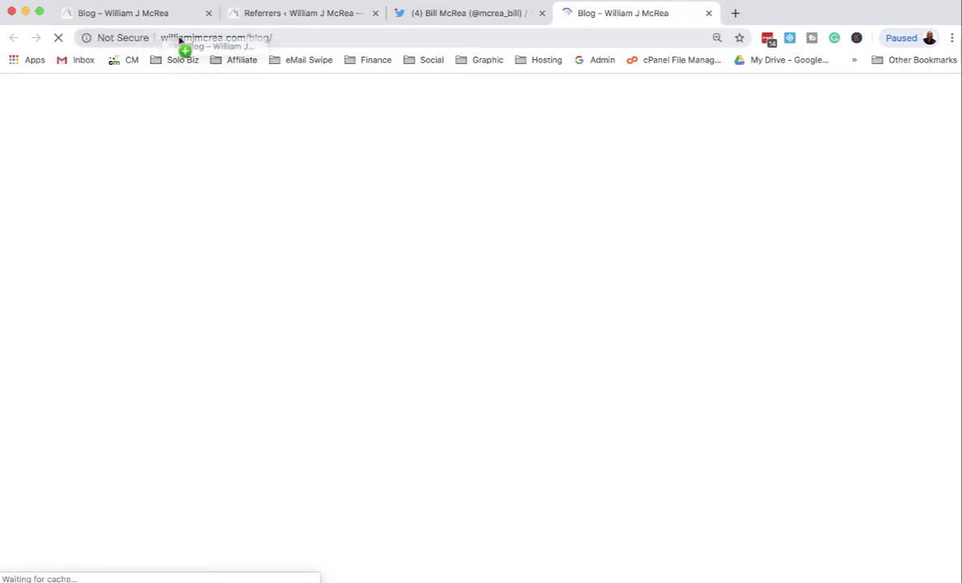
click(266, 37)
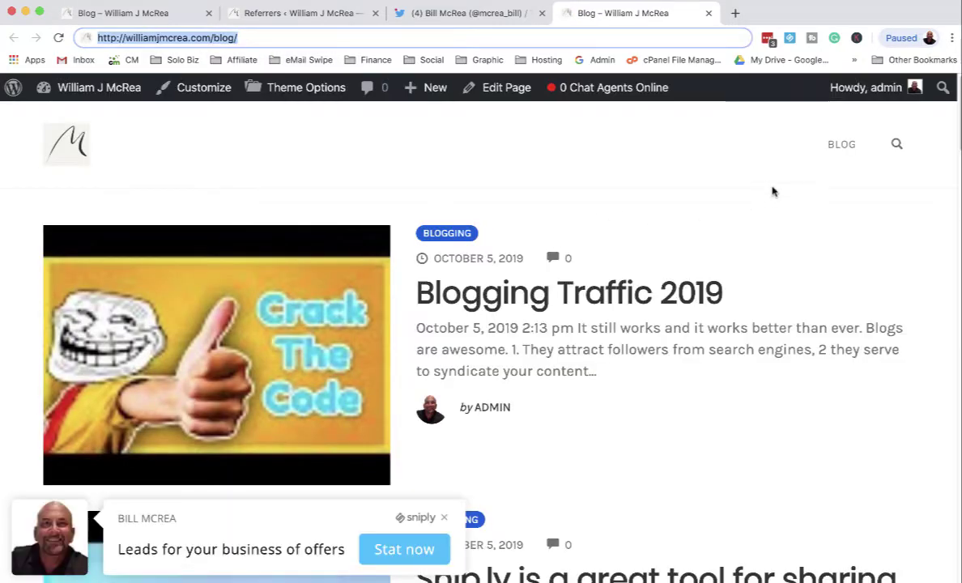
click(707, 14)
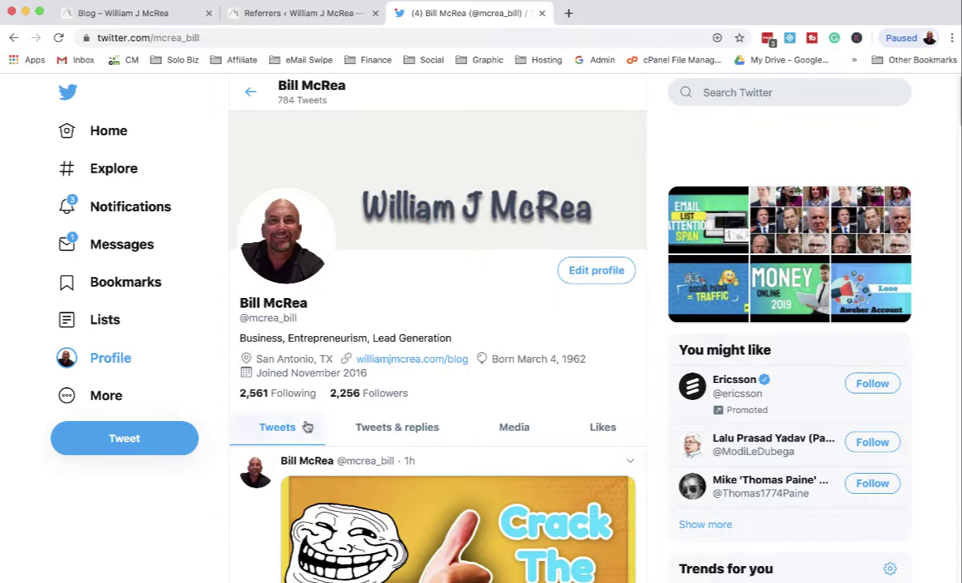
Glance at the Referrers report, then return to the Twitter profile and scroll its tweets.
click(292, 14)
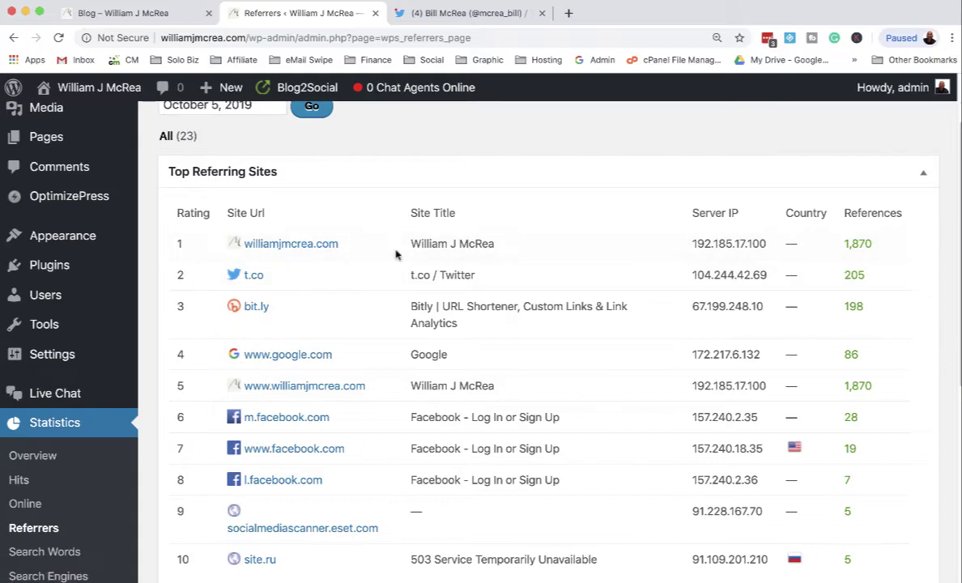
click(481, 13)
scroll(494, 227, down, 3)
scroll(497, 236, down, 15)
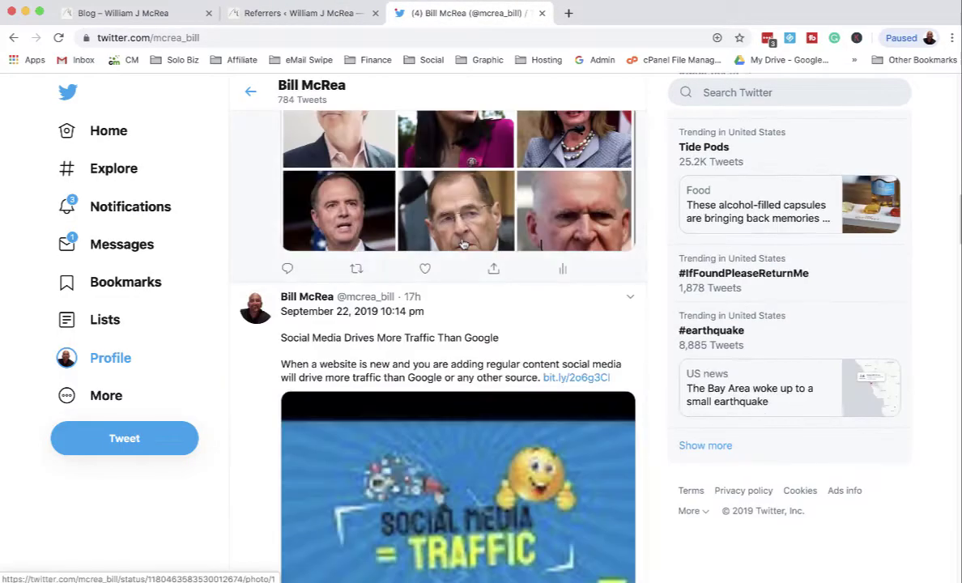
scroll(455, 255, up, 15)
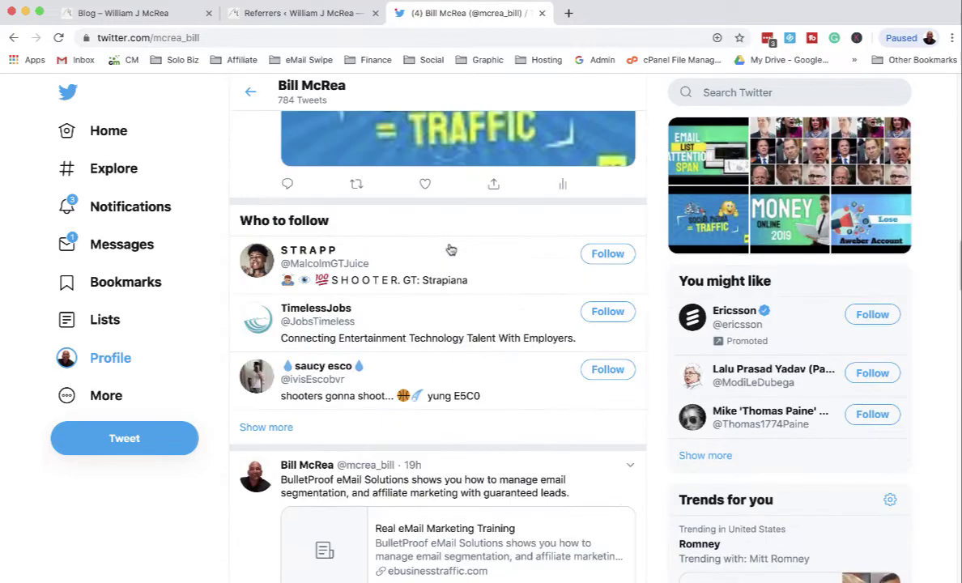
scroll(451, 250, up, 5)
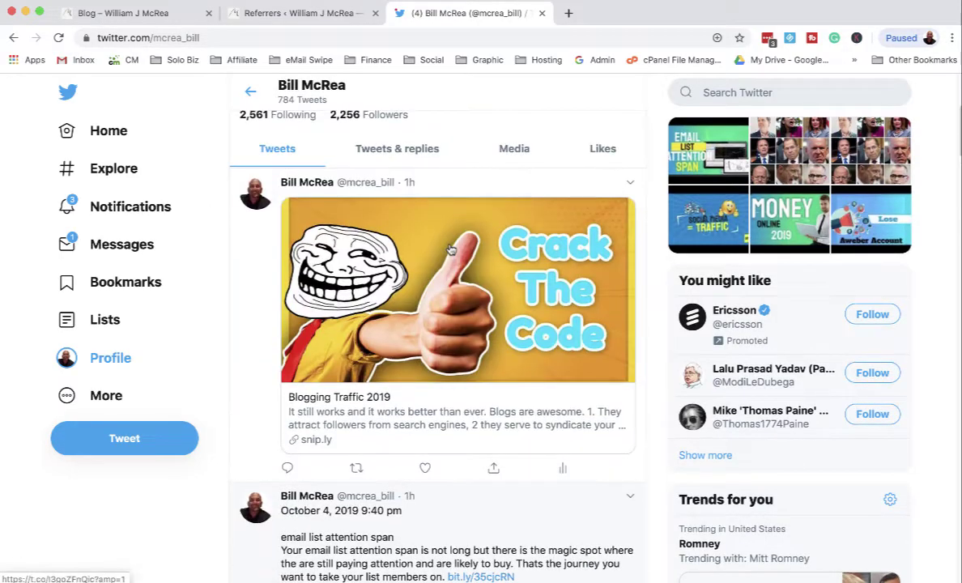
Open the Blogging Traffic 2019 tweet's snip.ly video link, then close the YouTube tab.
click(412, 413)
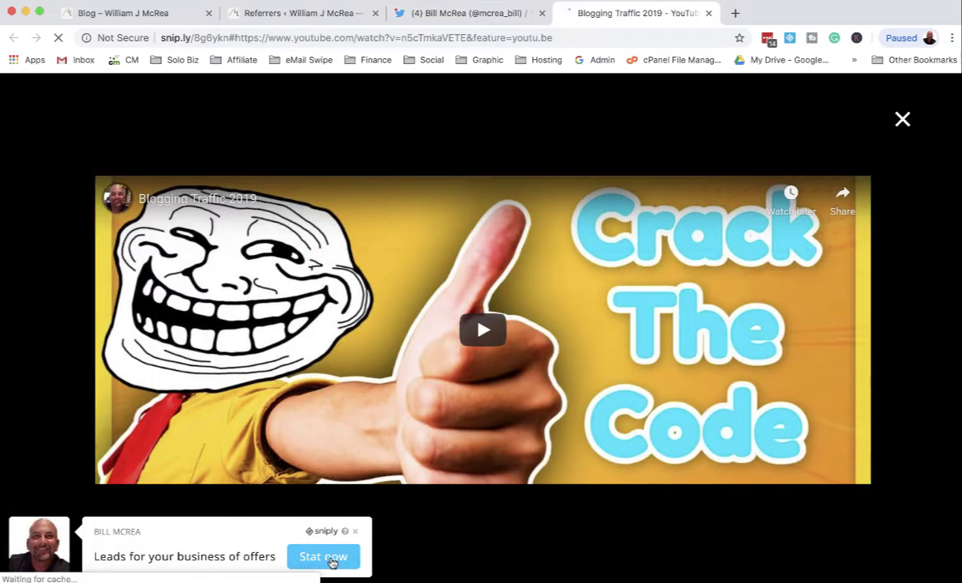
click(709, 13)
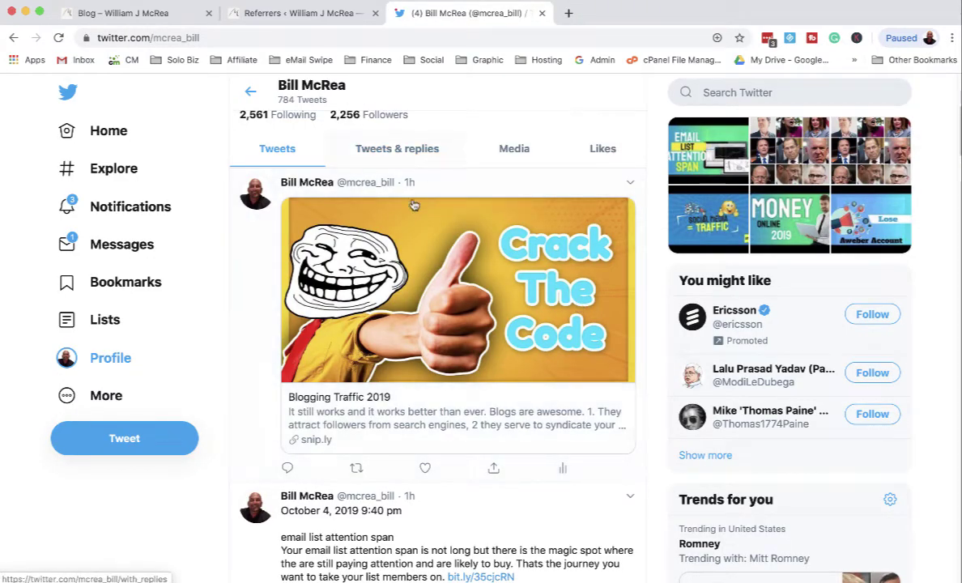
scroll(410, 197, down, 5)
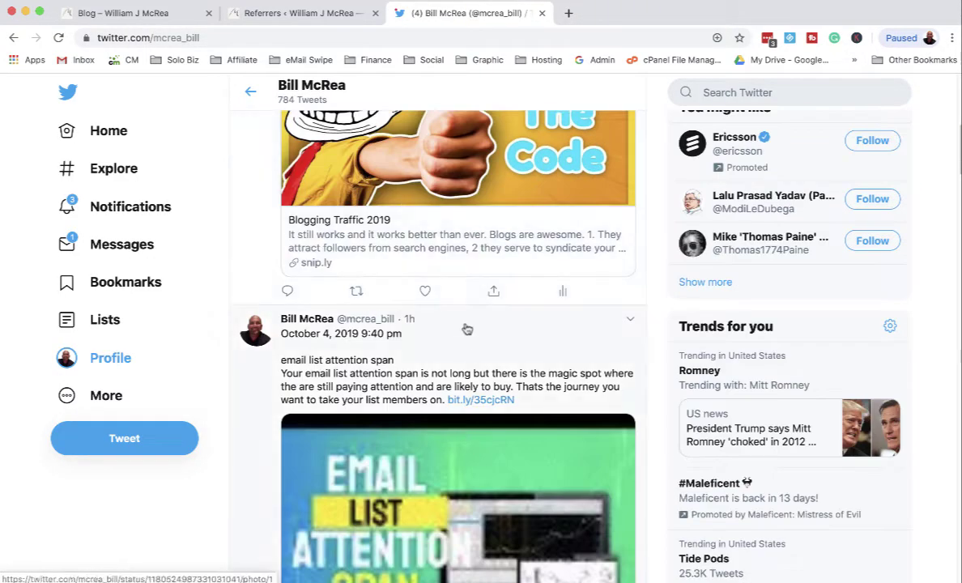
scroll(587, 239, down, 1)
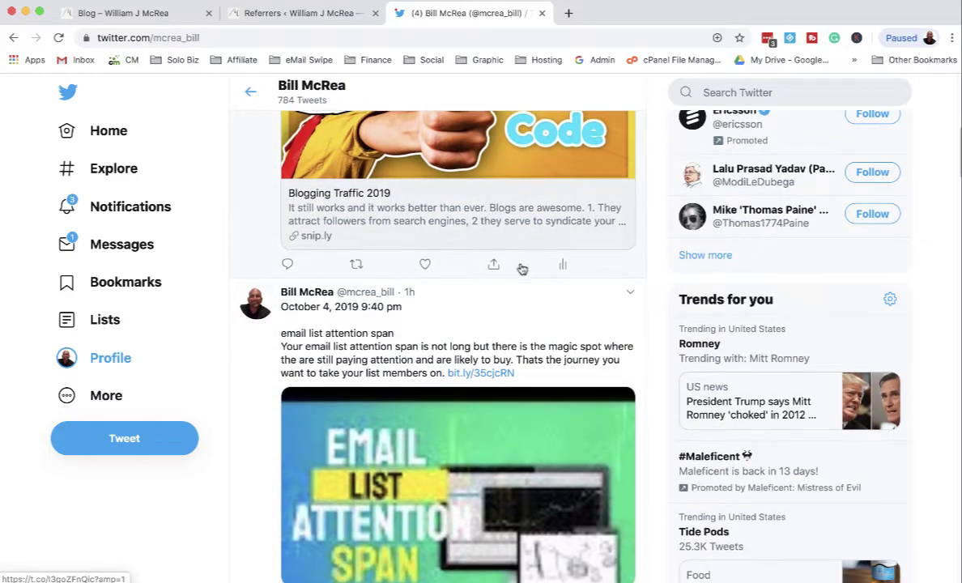
Review the Statistics Overview: 35 visitors and 77 visits today, 90 search engine referrals.
click(302, 13)
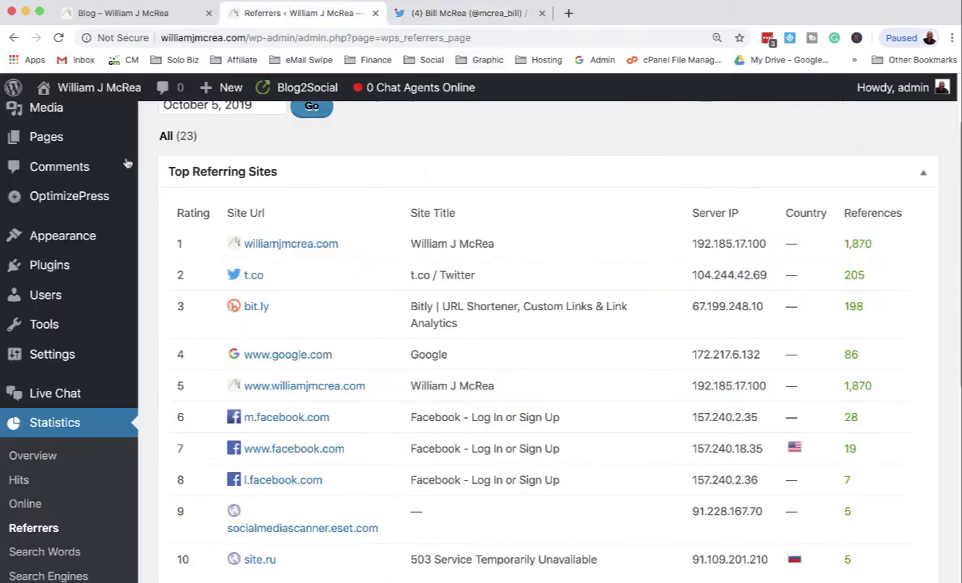
scroll(49, 332, down, 1)
click(42, 404)
scroll(43, 411, down, 8)
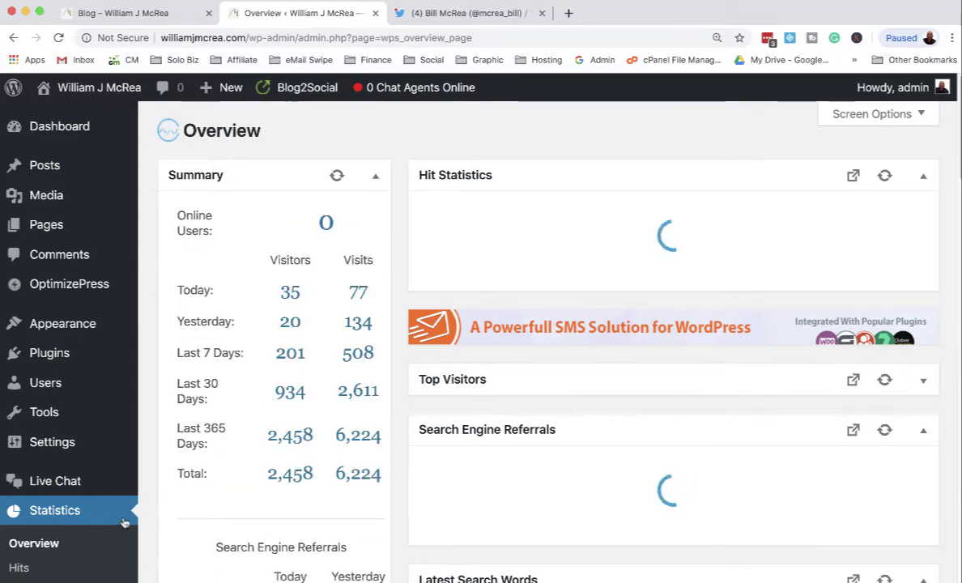
scroll(121, 518, down, 5)
click(68, 531)
scroll(81, 466, up, 1)
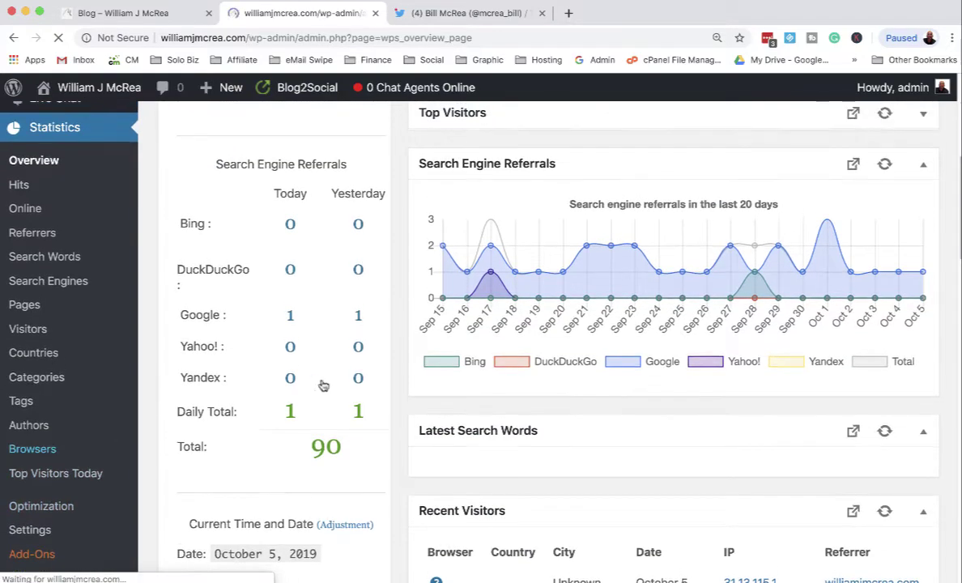
scroll(73, 417, down, 2)
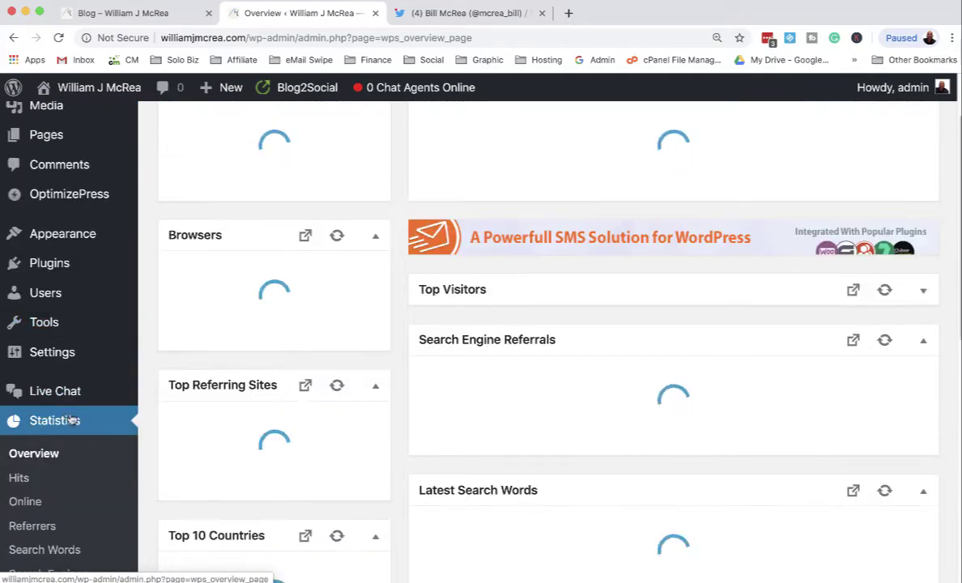
click(110, 420)
scroll(150, 432, down, 5)
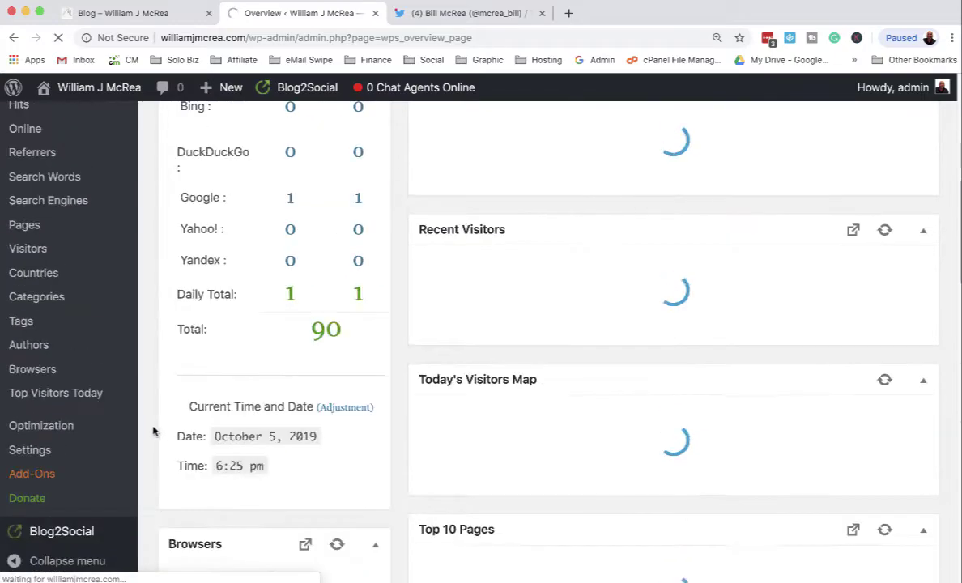
scroll(146, 425, down, 2)
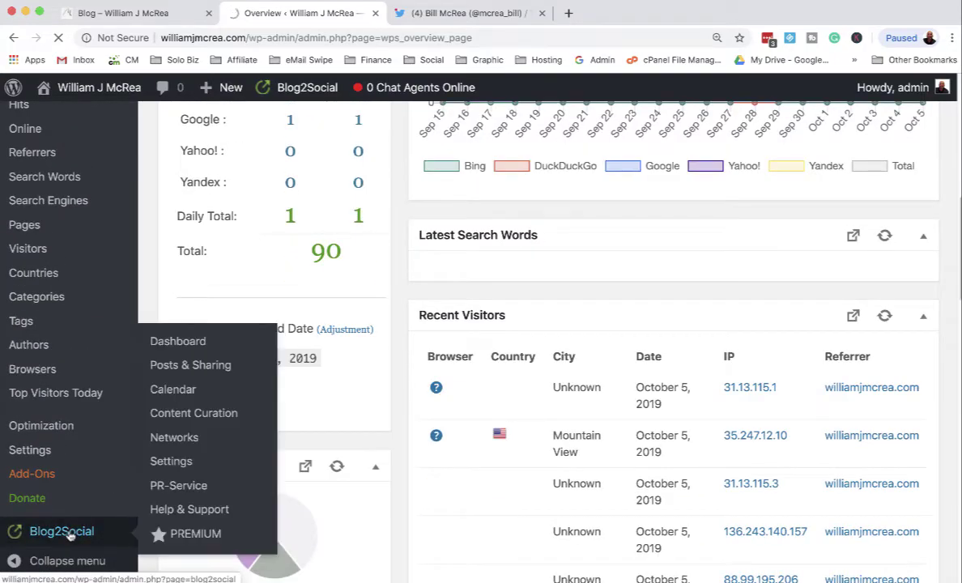
Open the Blog2Social Dashboard and view its October 2019 activity calendar of Instagram posts.
click(70, 534)
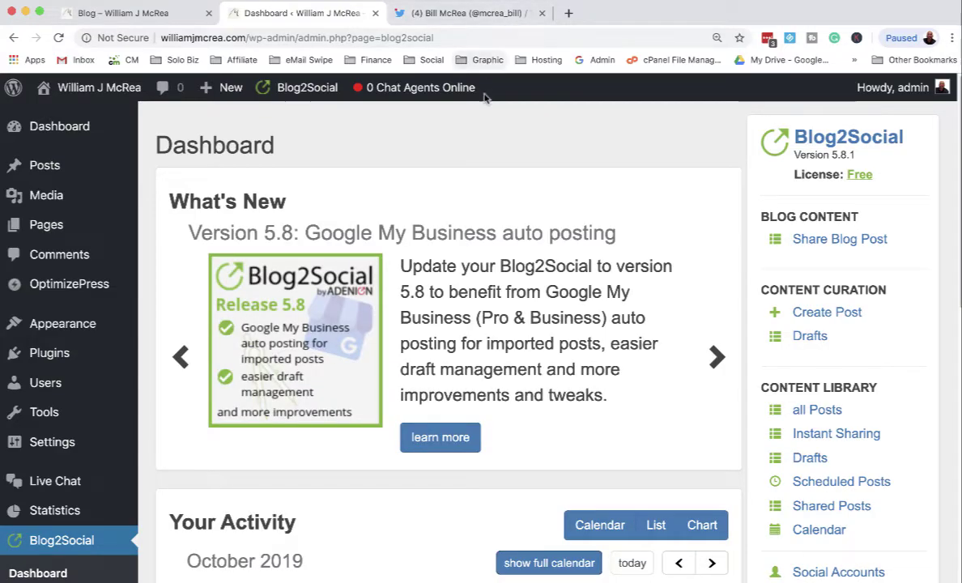
scroll(436, 129, down, 5)
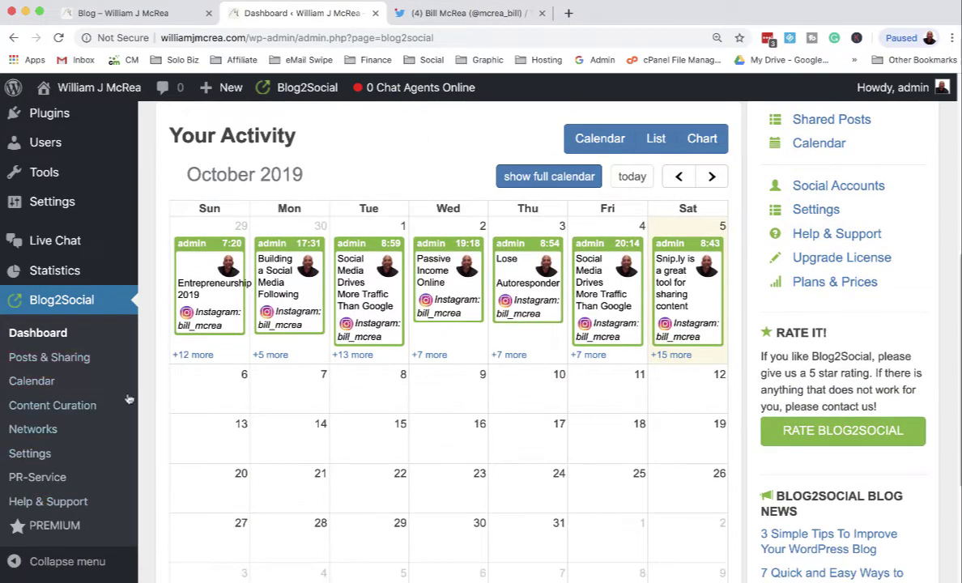
scroll(431, 322, up, 4)
scroll(430, 322, up, 2)
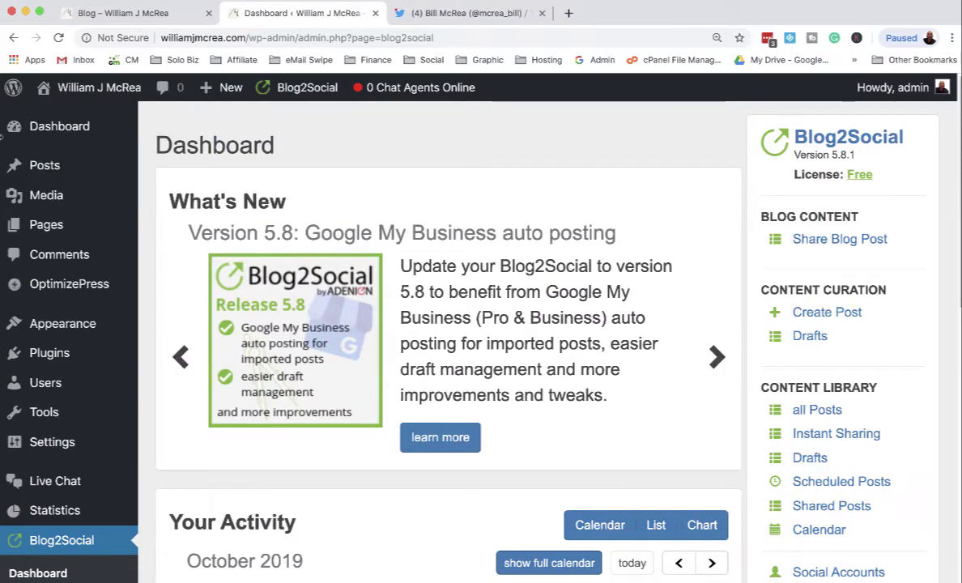
scroll(566, 187, down, 3)
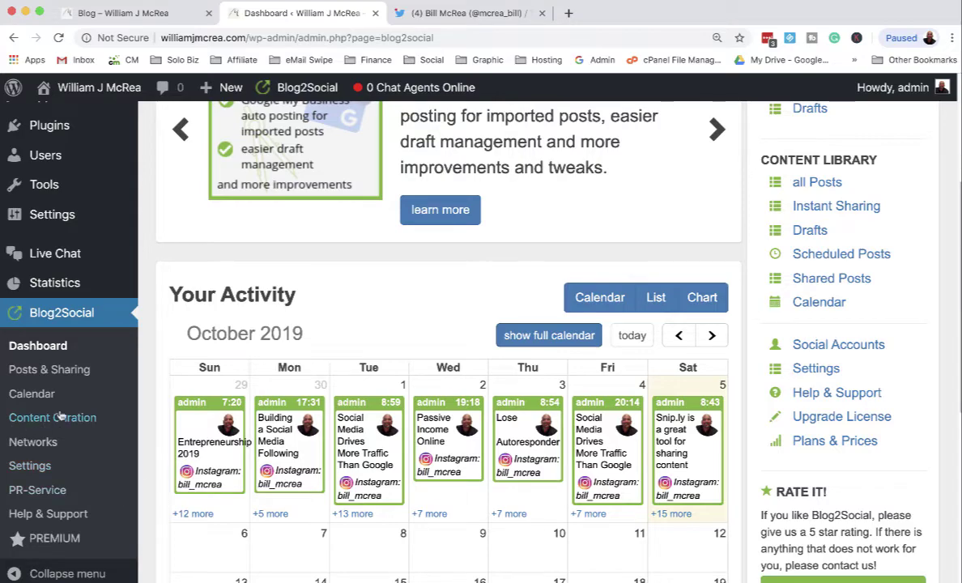
Open Blog2Social Posts & Sharing and highlight Blogging Traffic 2019's publish date.
click(31, 370)
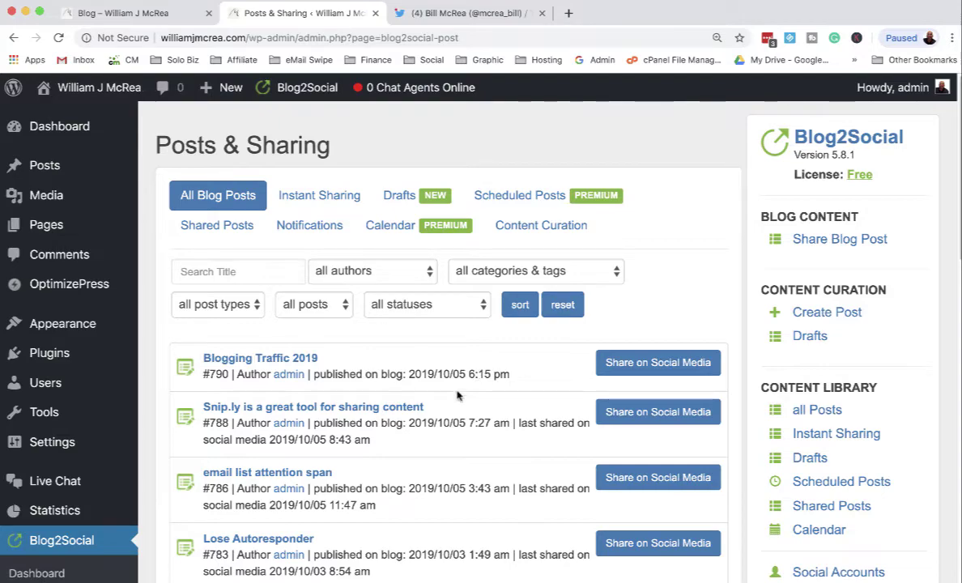
drag(334, 374, 513, 376)
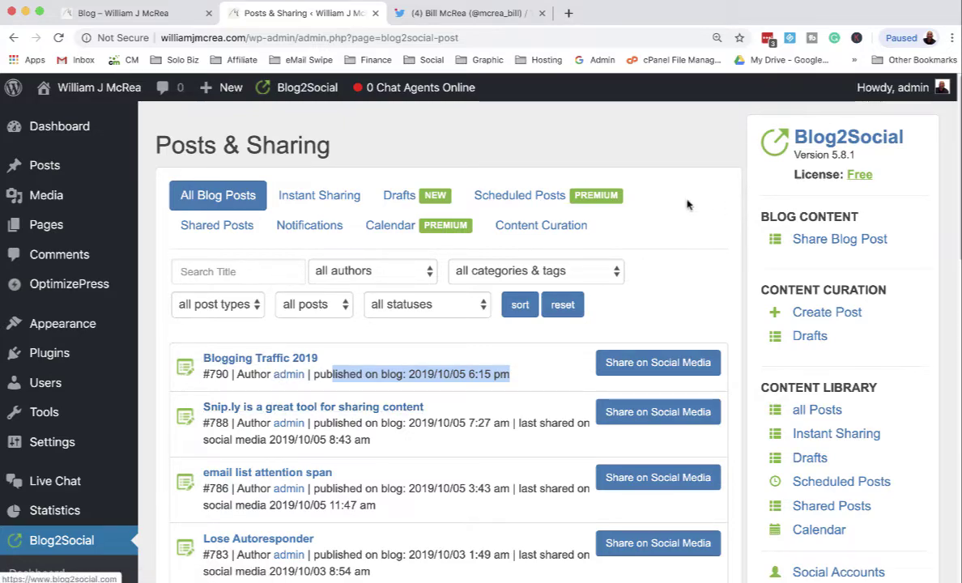
Start sharing Blogging Traffic 2019 and review the prefilled posts for Reddit, Twitter, LinkedIn and Bloglovin.
click(658, 364)
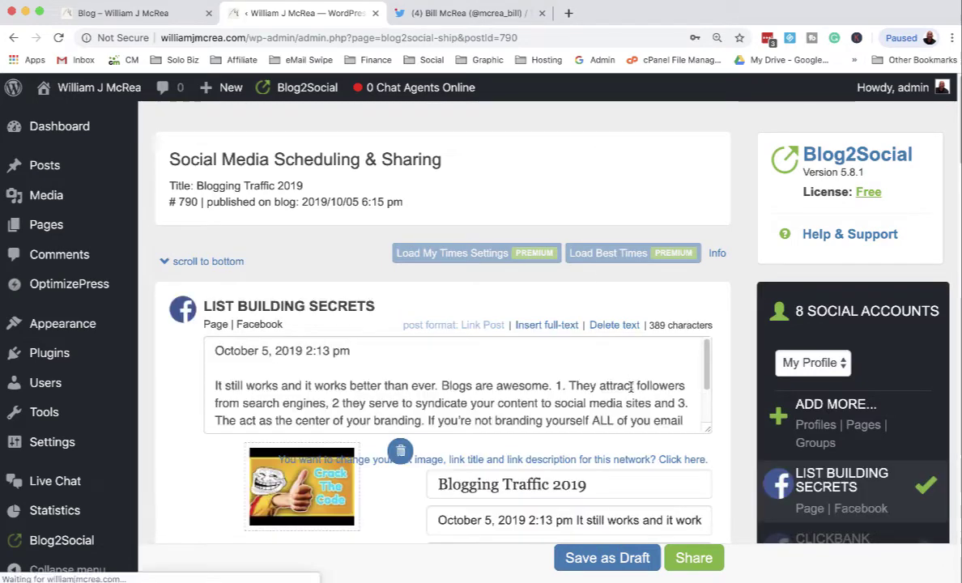
scroll(248, 365, down, 3)
scroll(461, 352, down, 1)
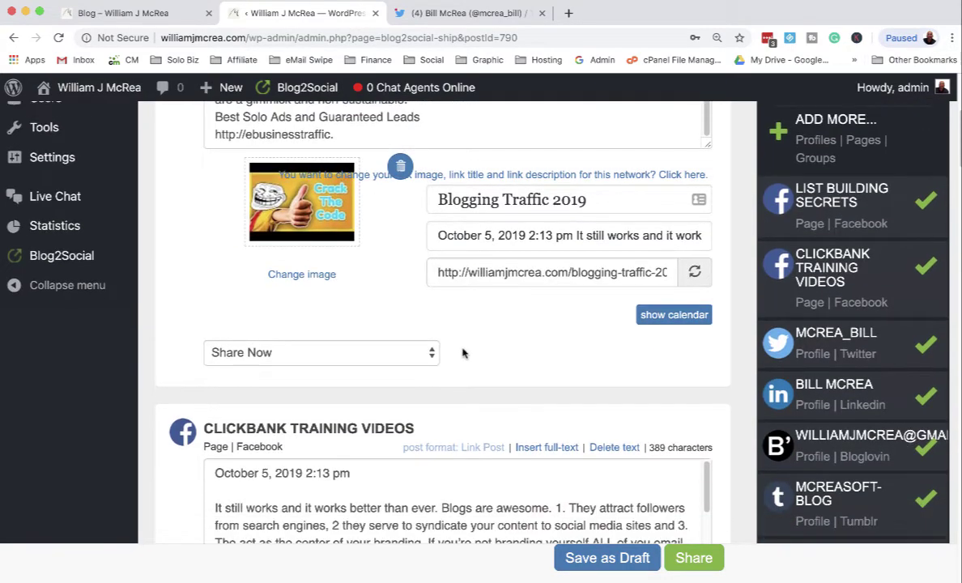
scroll(461, 349, up, 5)
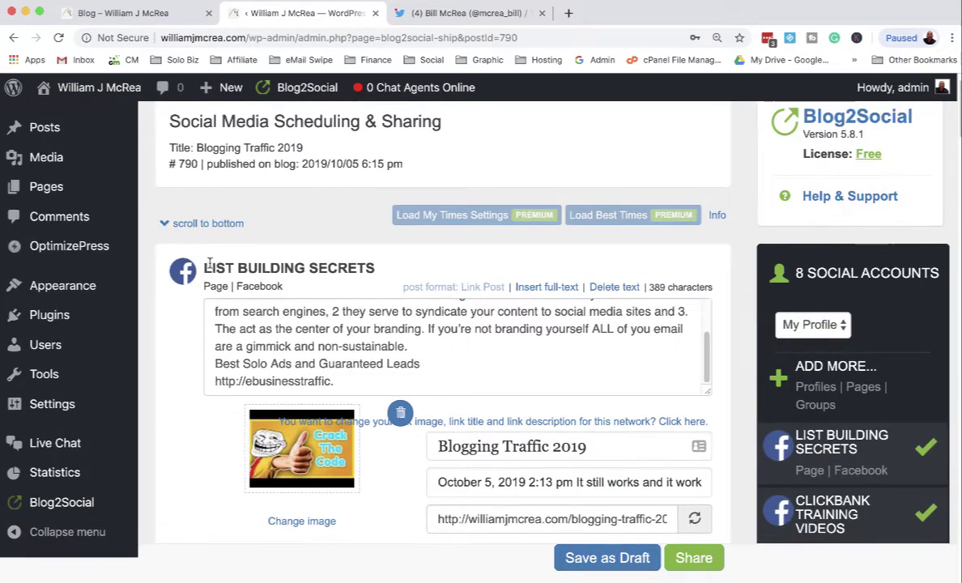
scroll(340, 269, down, 5)
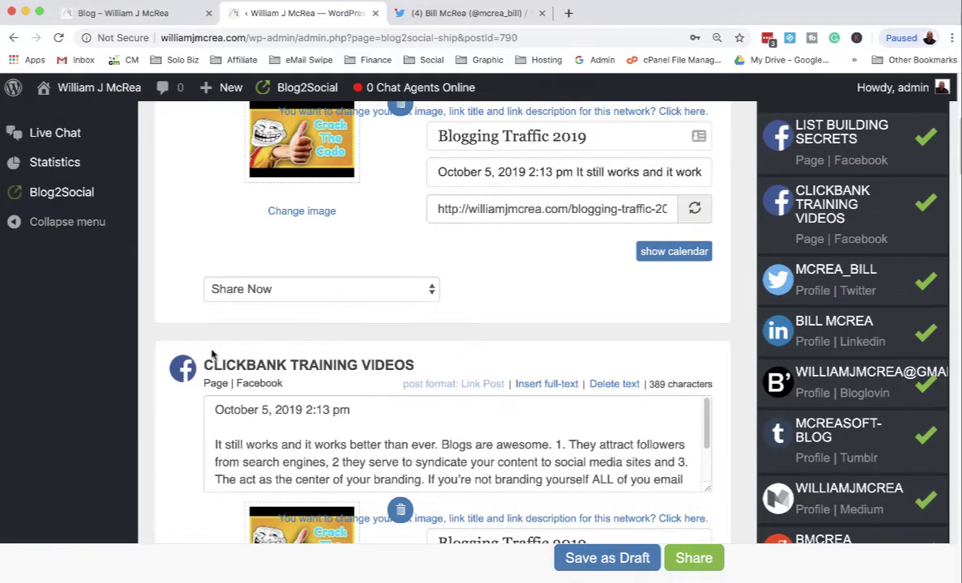
scroll(387, 340, down, 6)
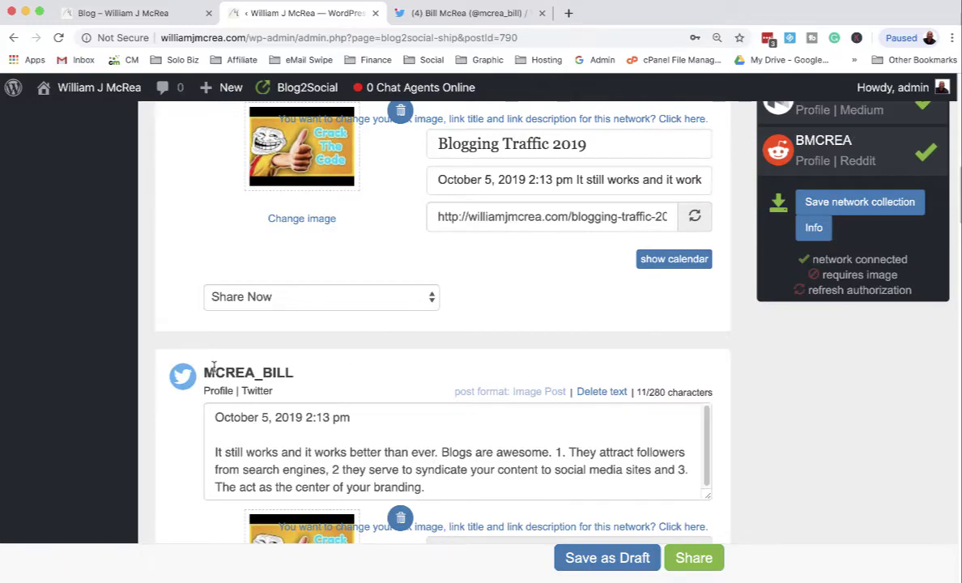
scroll(437, 421, down, 3)
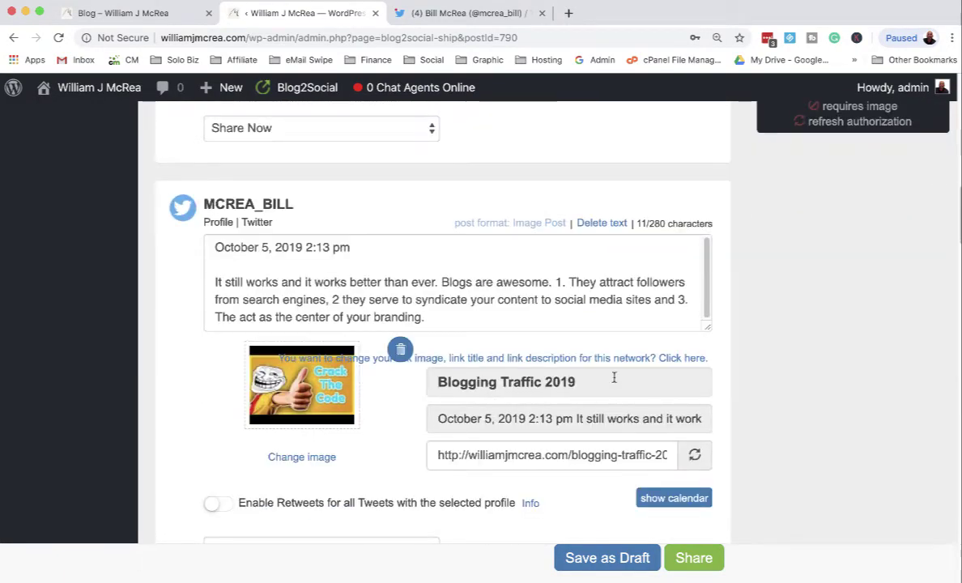
scroll(504, 306, down, 4)
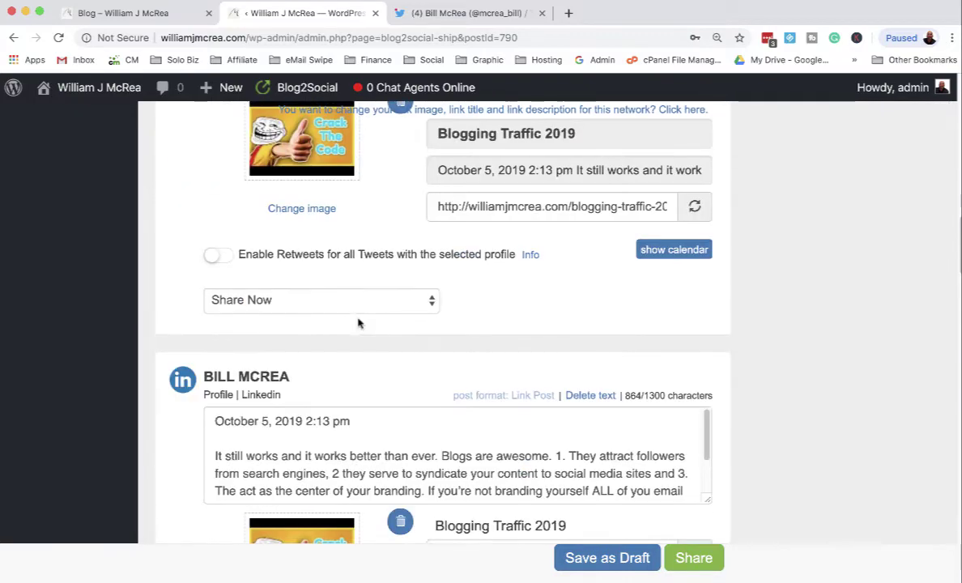
scroll(255, 446, down, 6)
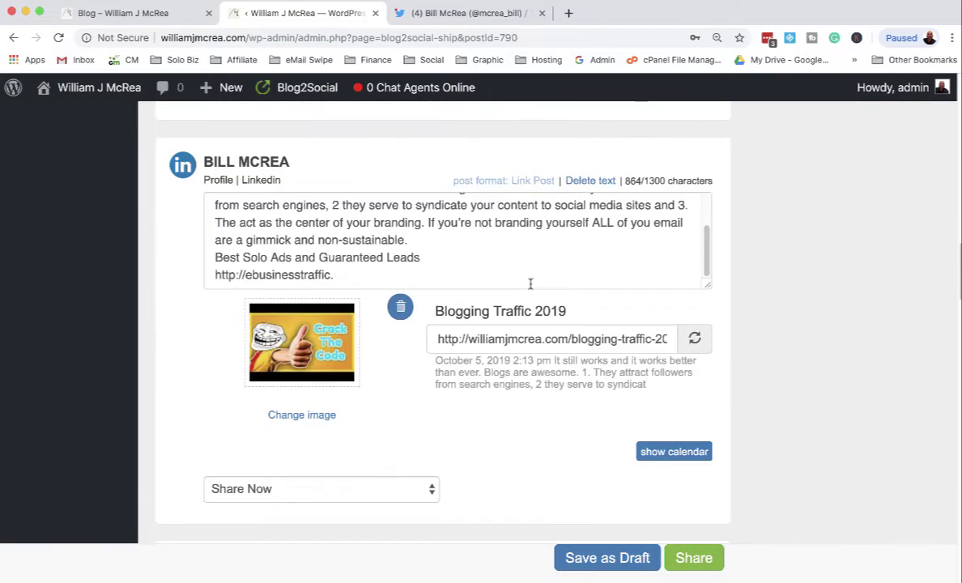
scroll(558, 232, down, 10)
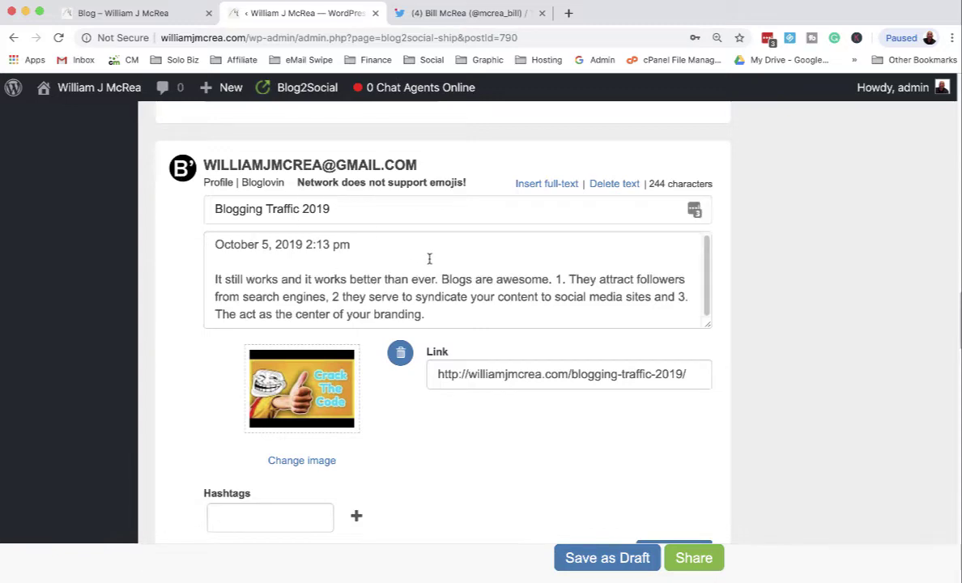
scroll(515, 274, down, 4)
scroll(502, 288, down, 8)
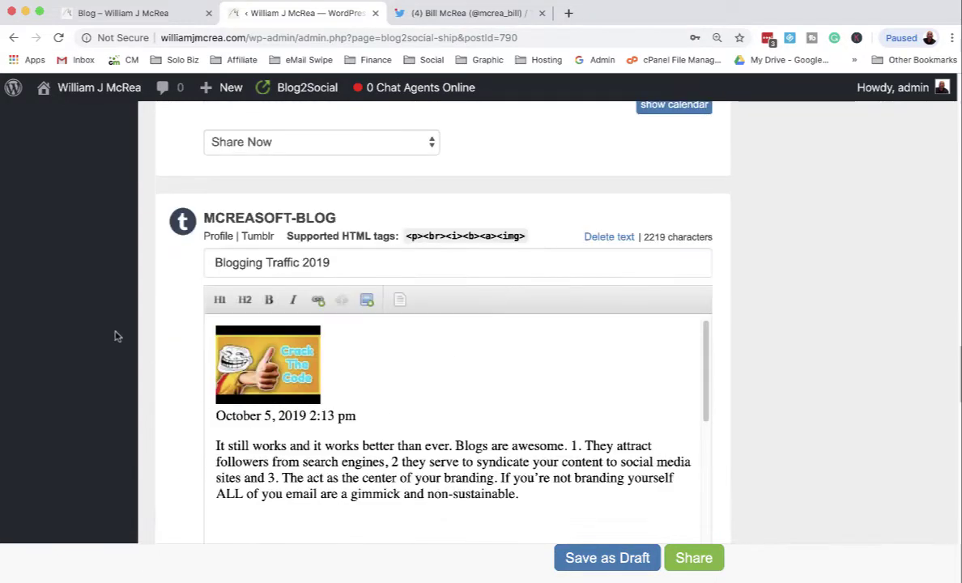
drag(221, 218, 297, 218)
scroll(532, 358, down, 4)
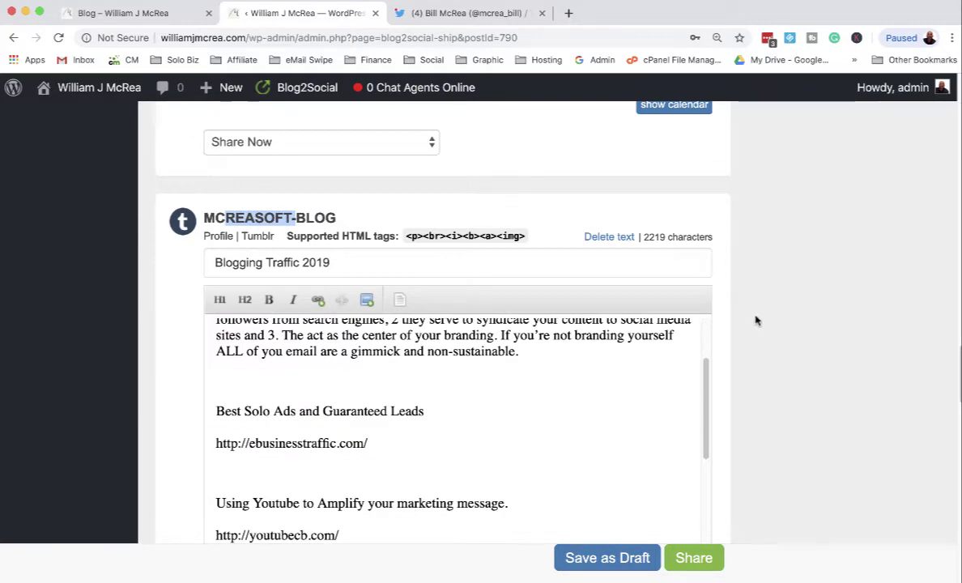
scroll(446, 372, down, 12)
scroll(183, 399, down, 4)
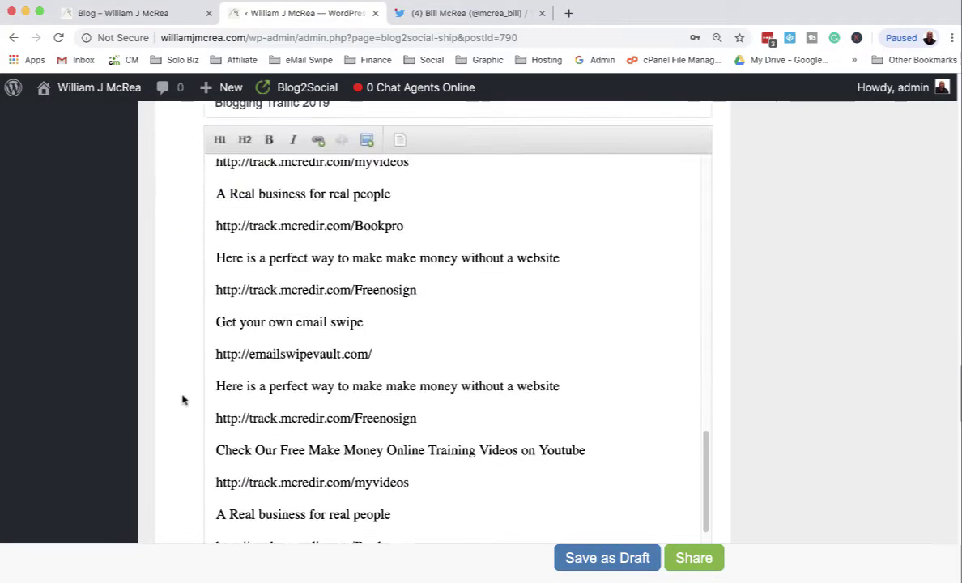
scroll(182, 399, down, 10)
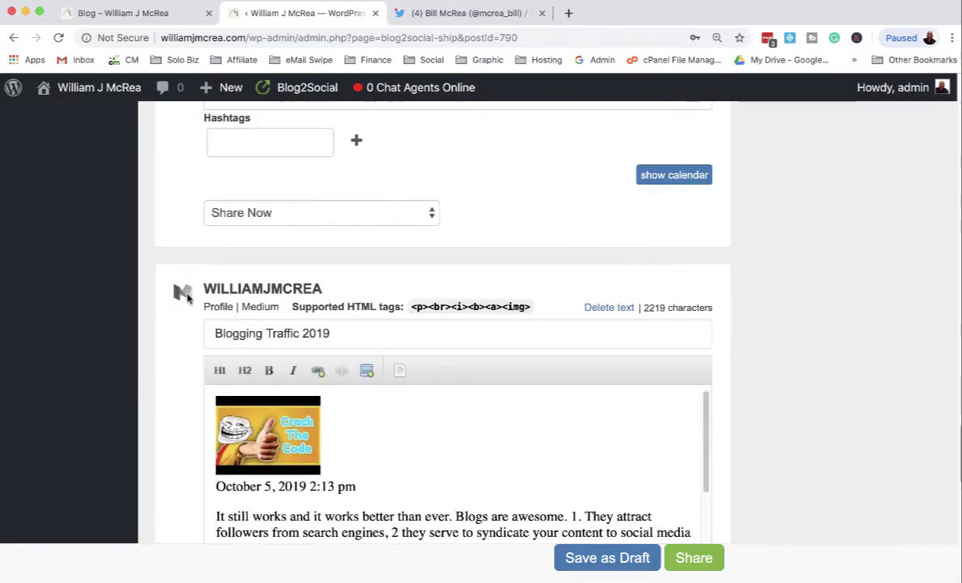
scroll(618, 243, down, 10)
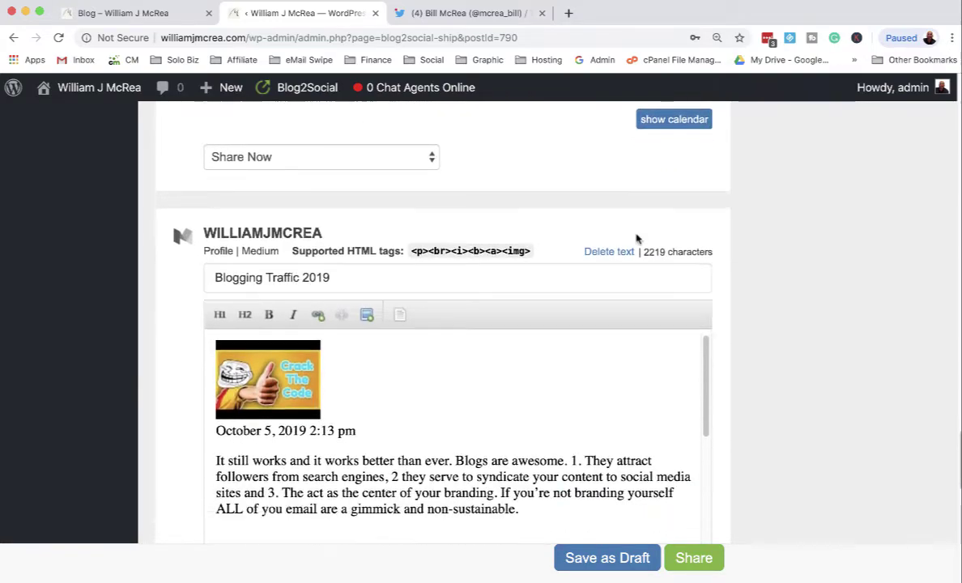
scroll(518, 302, down, 10)
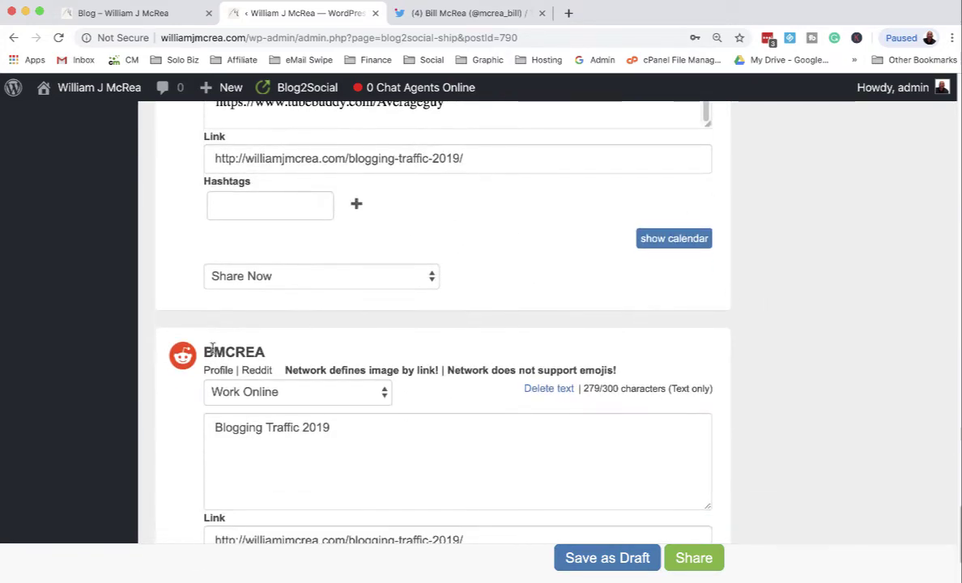
drag(213, 356, 254, 353)
scroll(668, 334, down, 4)
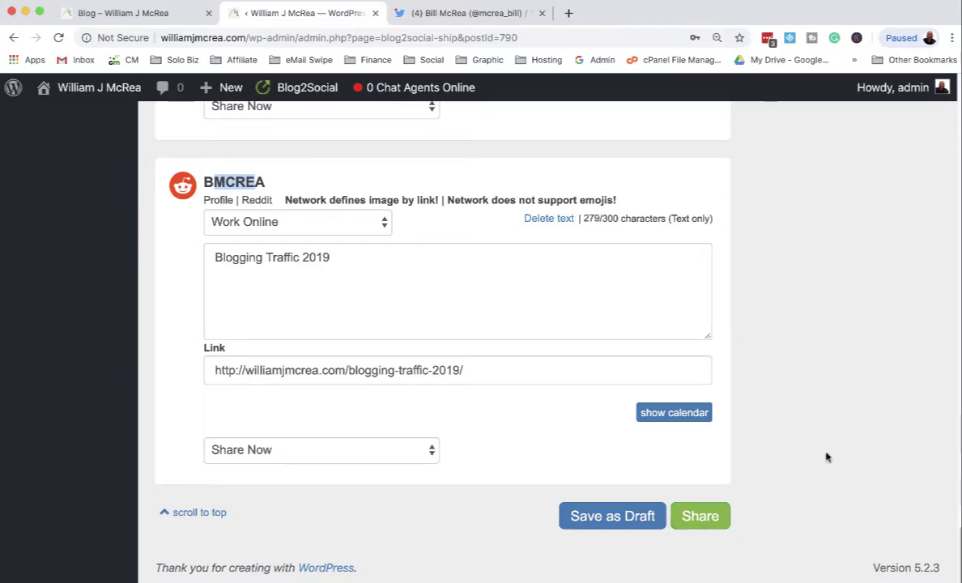
scroll(824, 455, up, 1)
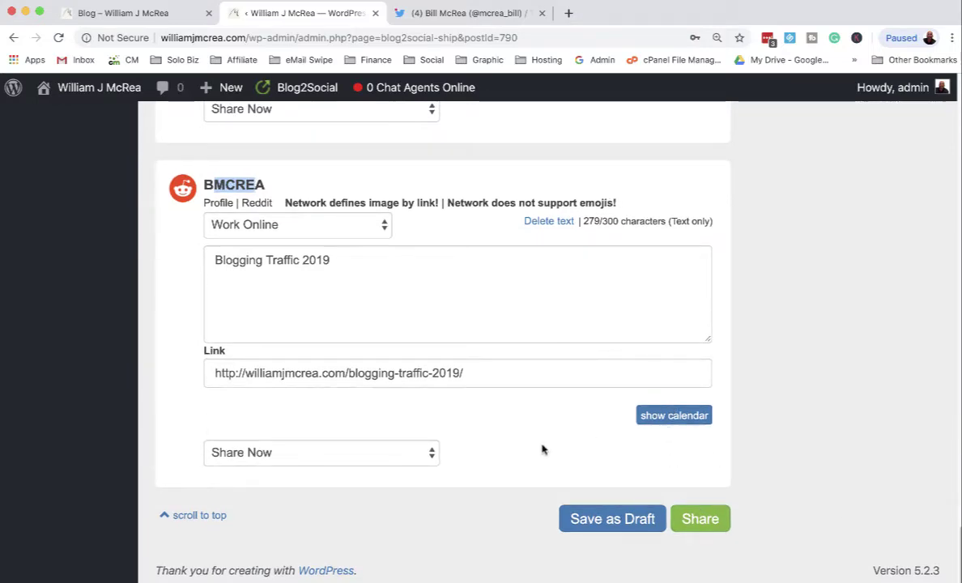
Keep the posts on Share Now and share them to all connected networks.
click(419, 455)
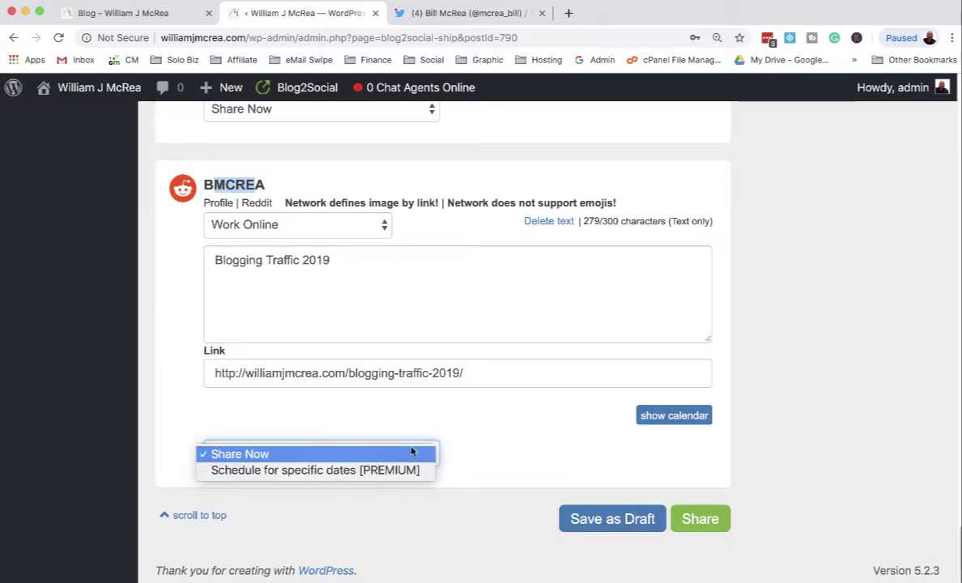
click(524, 430)
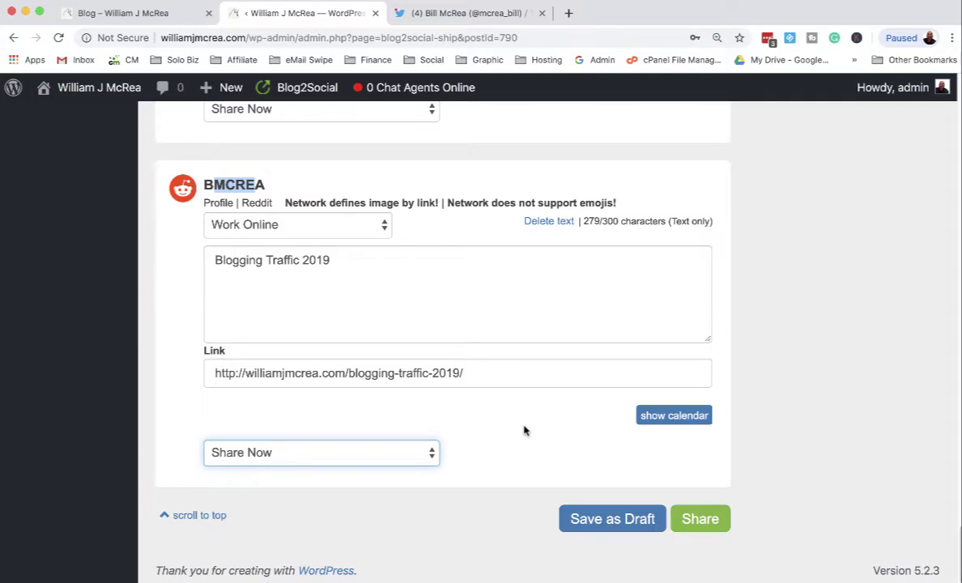
click(697, 527)
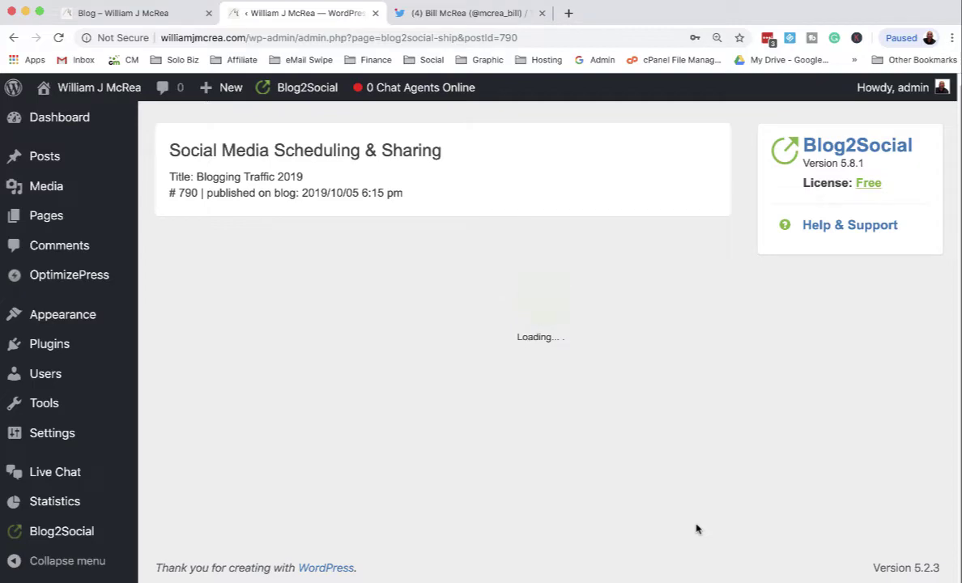
In the Twitter tab, load the ebusinesstraffic.com site.
click(510, 14)
click(491, 38)
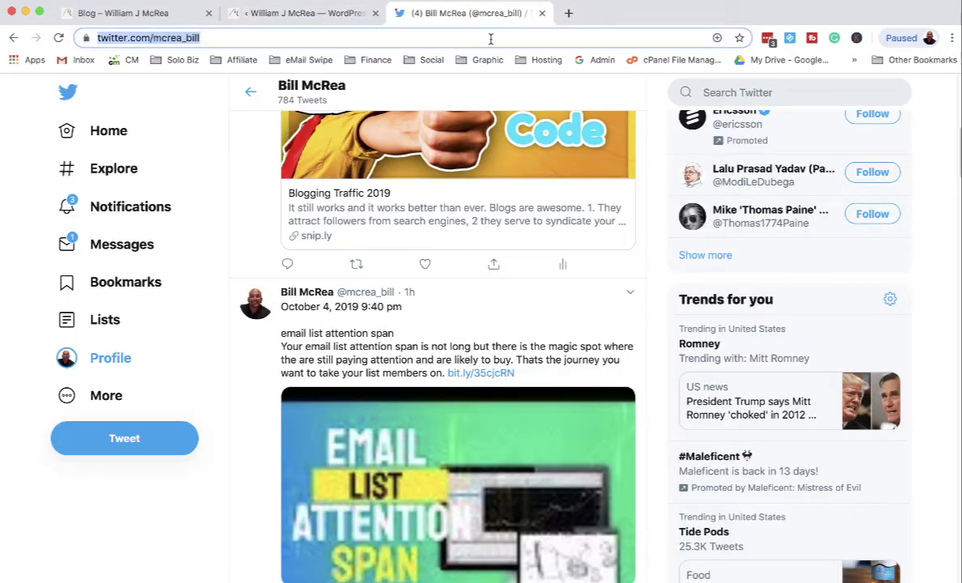
text(ebu)
key(Return)
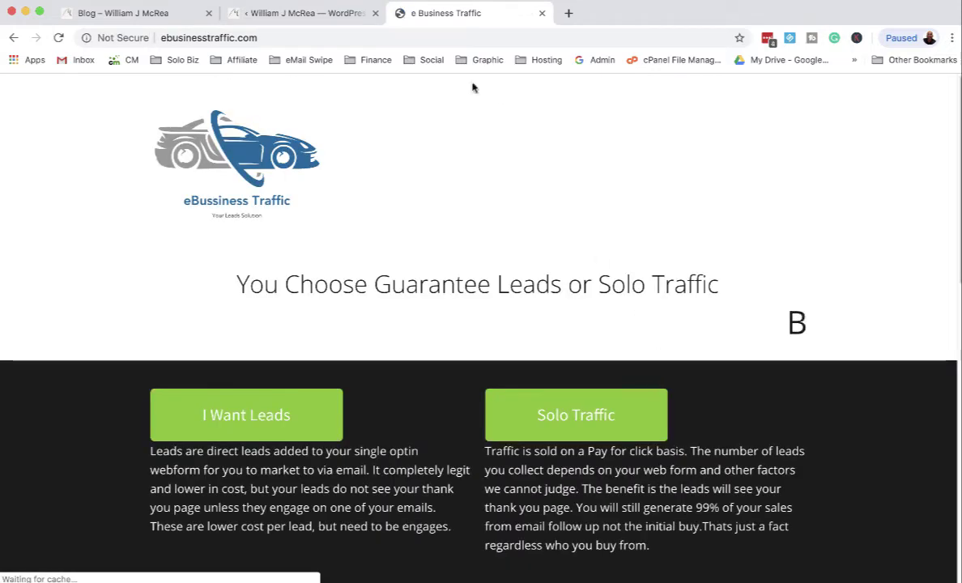
Open ebusinesstraffic.com/wp-admin and sign in with the saved administrator login.
click(303, 37)
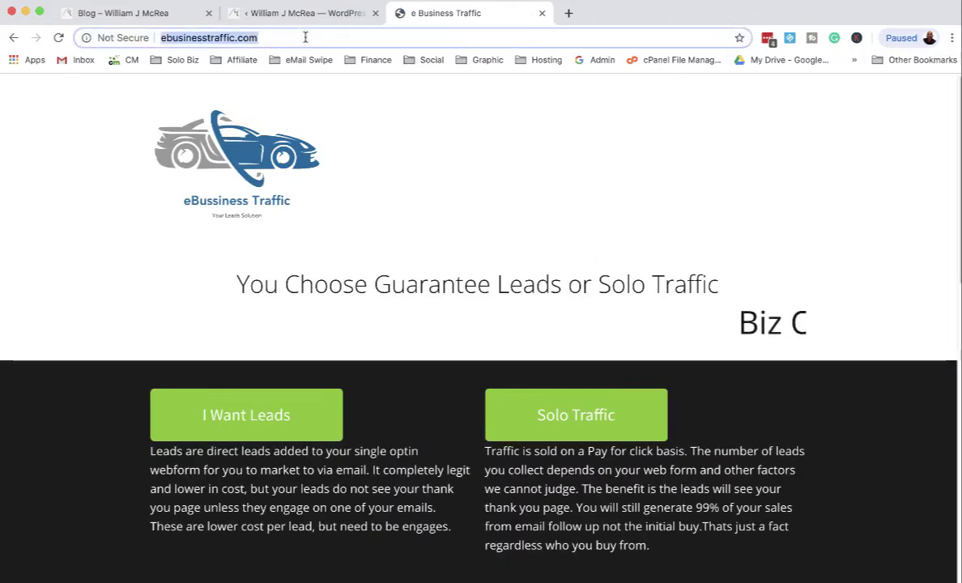
click(306, 37)
text(/wp)
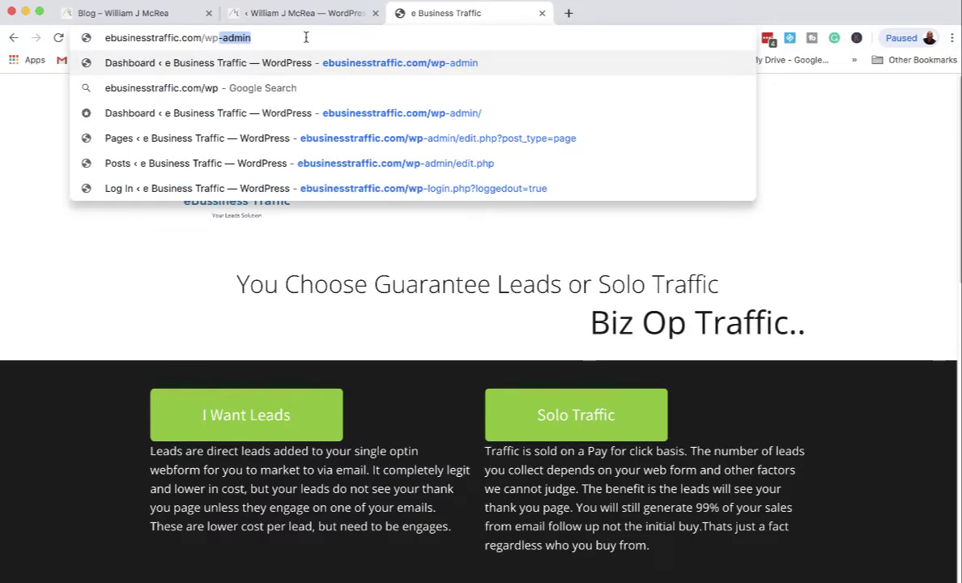
key(Return)
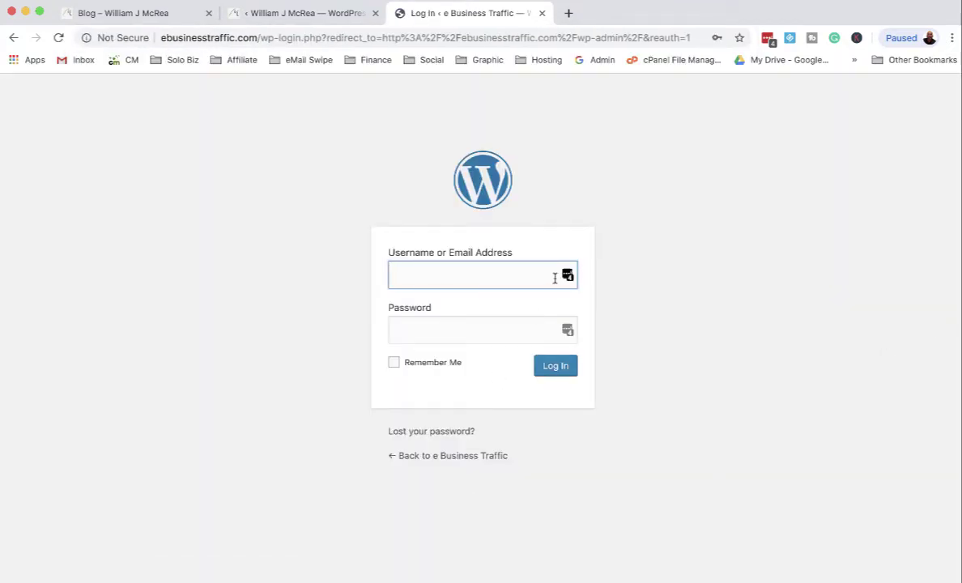
click(569, 284)
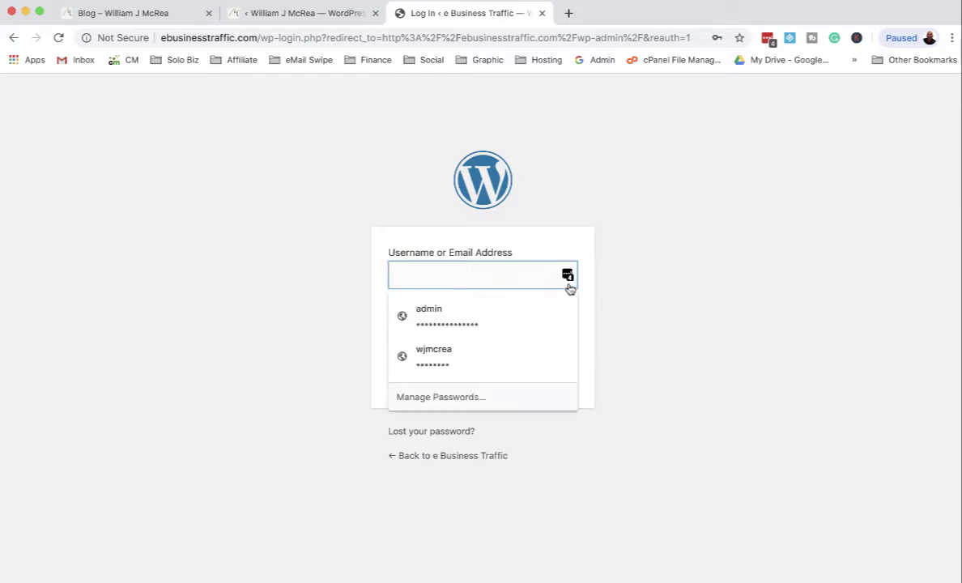
click(454, 322)
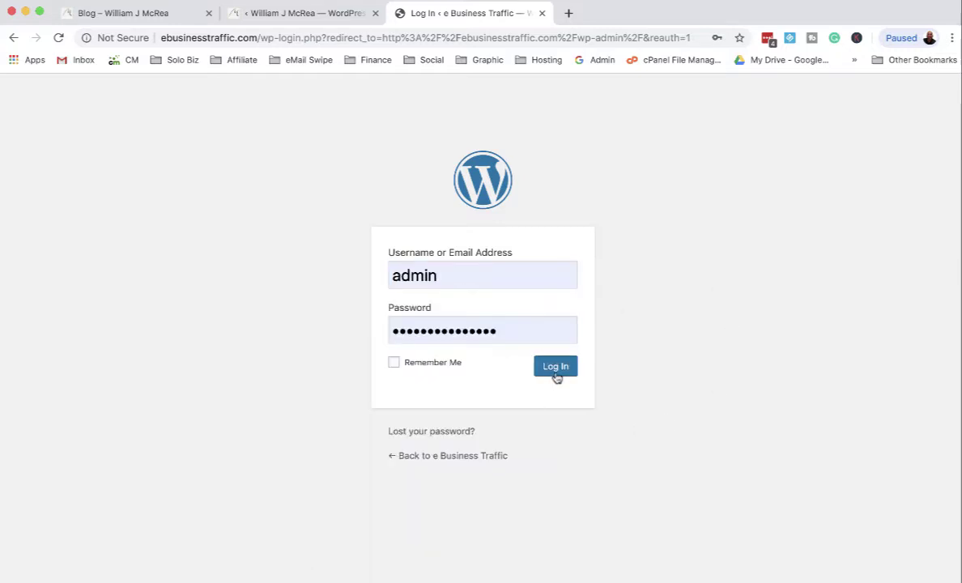
click(554, 371)
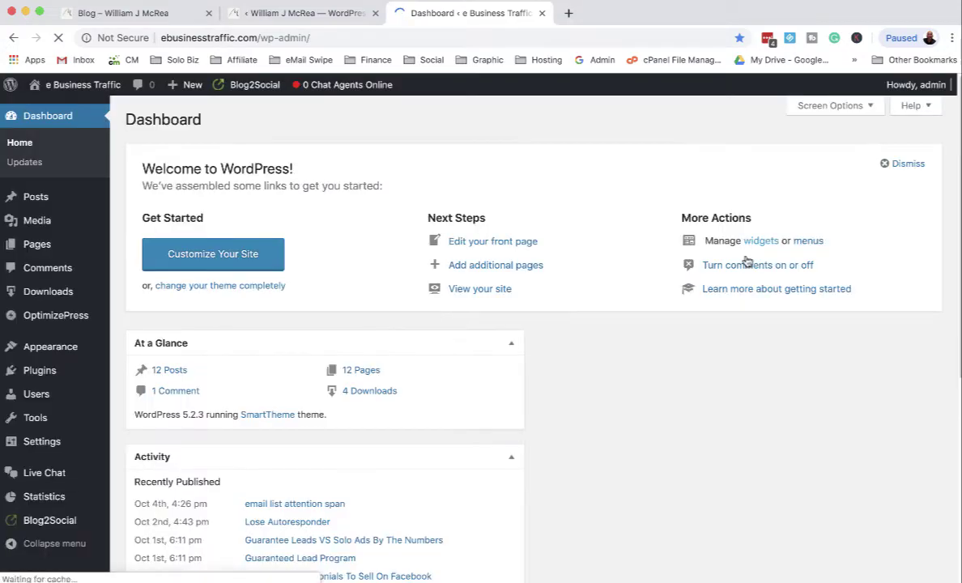
scroll(489, 307, down, 6)
scroll(495, 307, up, 3)
scroll(493, 307, up, 4)
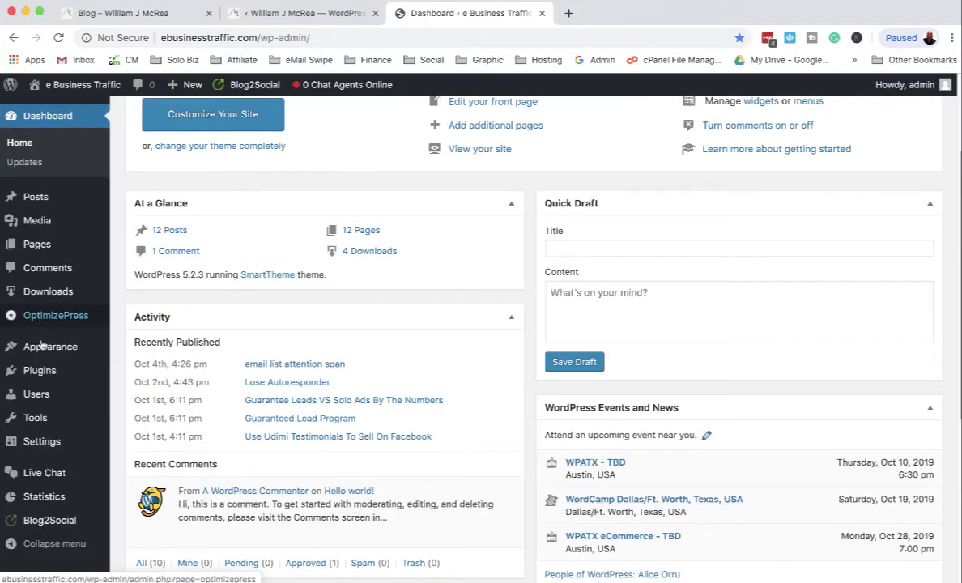
scroll(32, 369, down, 3)
scroll(41, 503, down, 3)
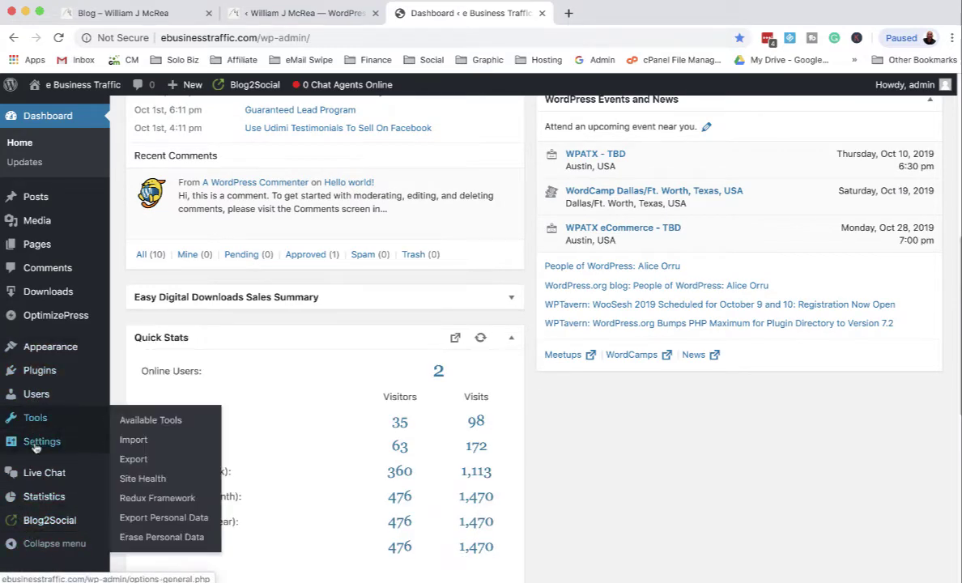
Open WP Channel Poster settings and review playlists from Solo Advert through Product Reviews.
mouse_move(42, 441)
click(157, 515)
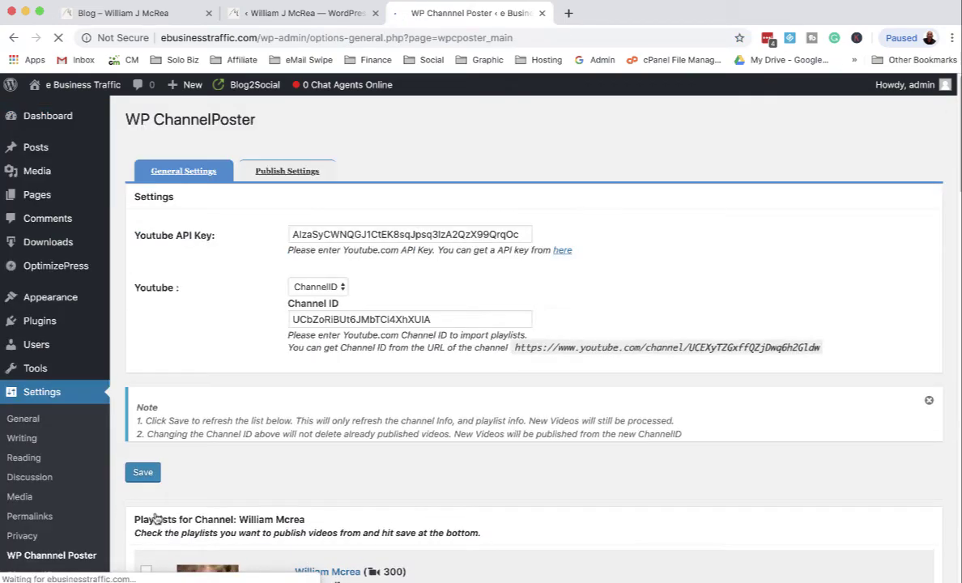
scroll(412, 377, down, 10)
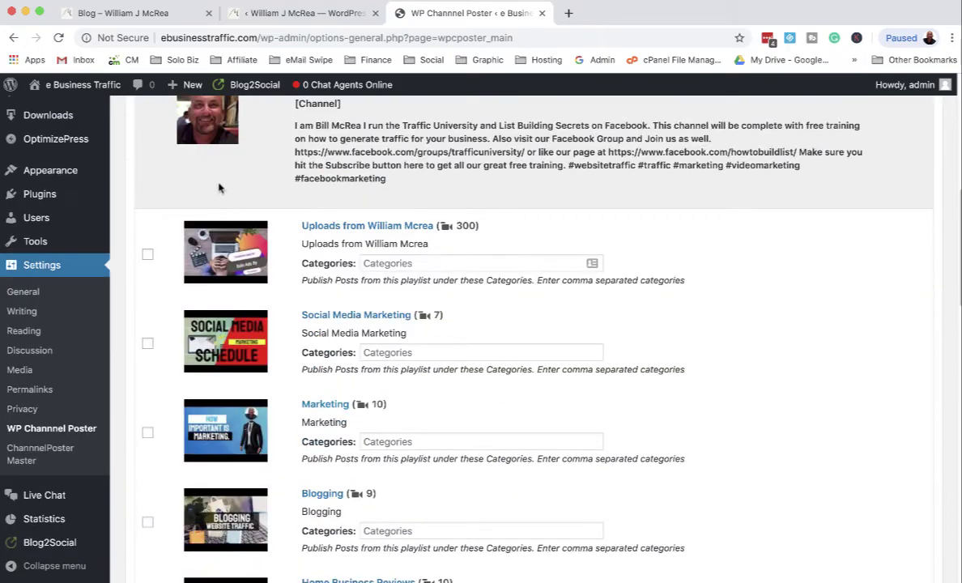
scroll(236, 455, down, 10)
scroll(247, 416, up, 10)
scroll(482, 251, down, 5)
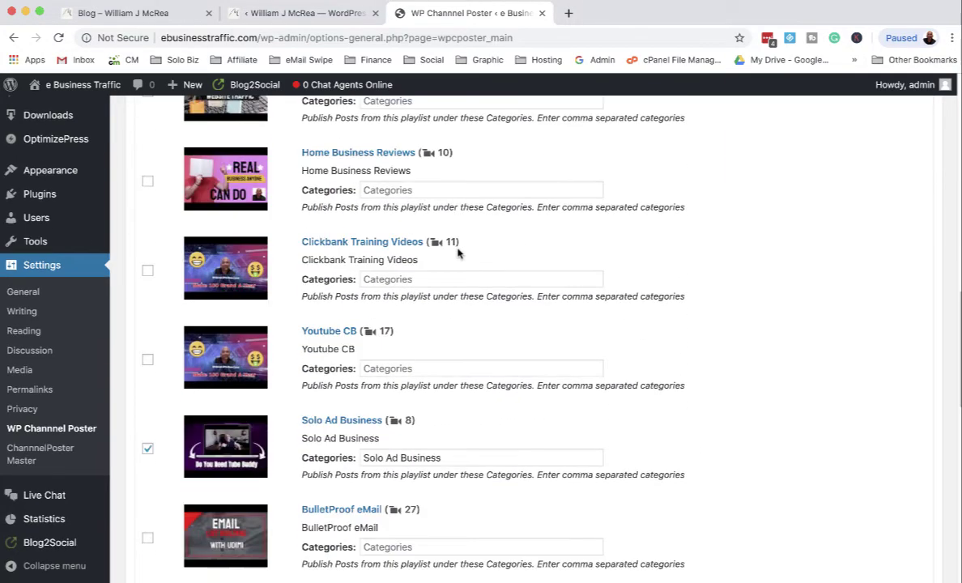
scroll(453, 249, down, 8)
scroll(437, 279, up, 3)
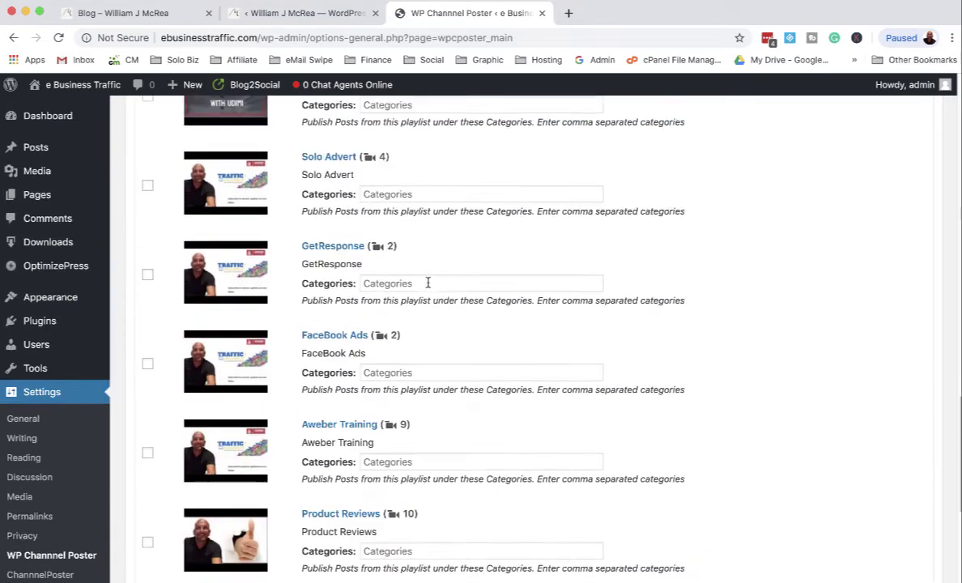
scroll(427, 283, up, 5)
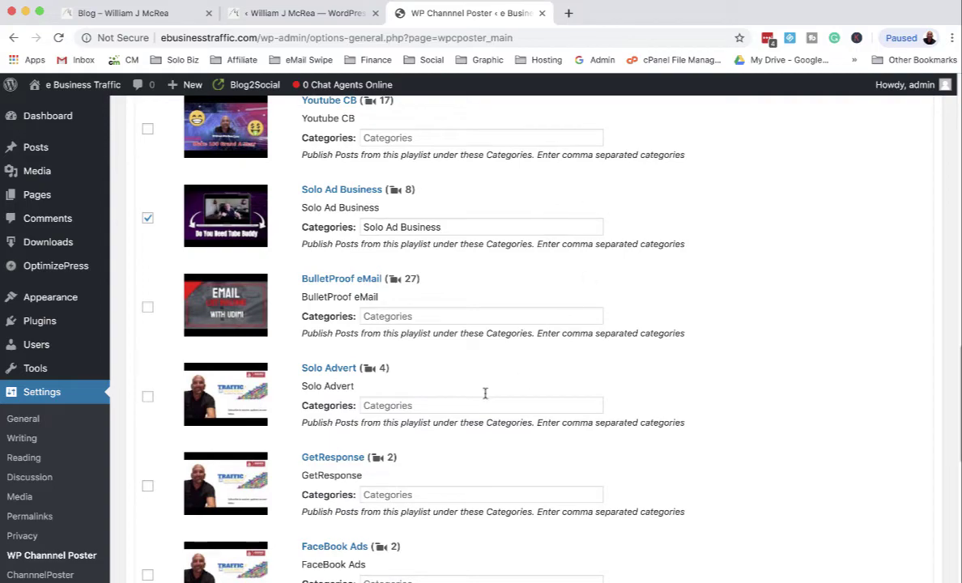
scroll(134, 303, down, 6)
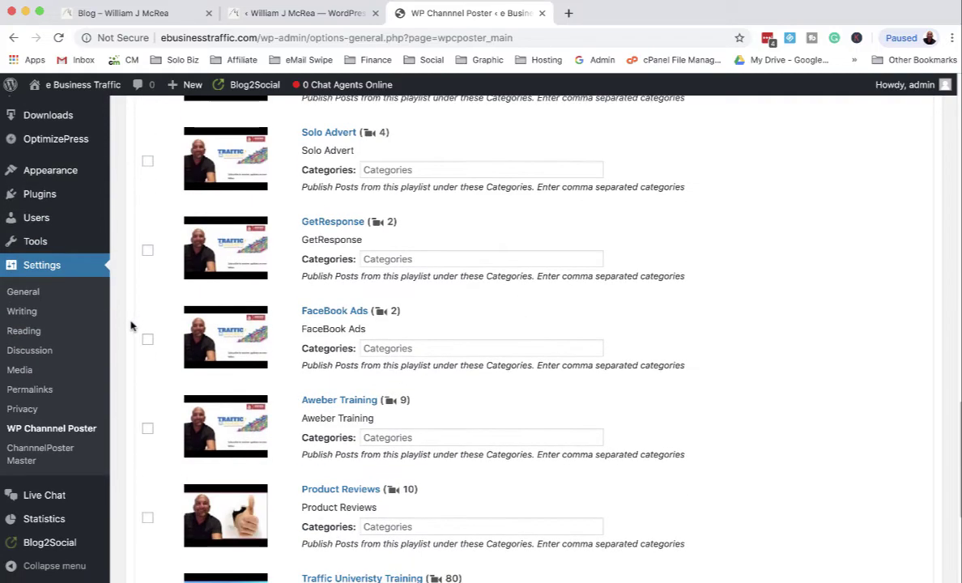
Open the Blog2Social dashboard and view October 1–4 Twitter and Facebook shares on its calendar.
click(49, 543)
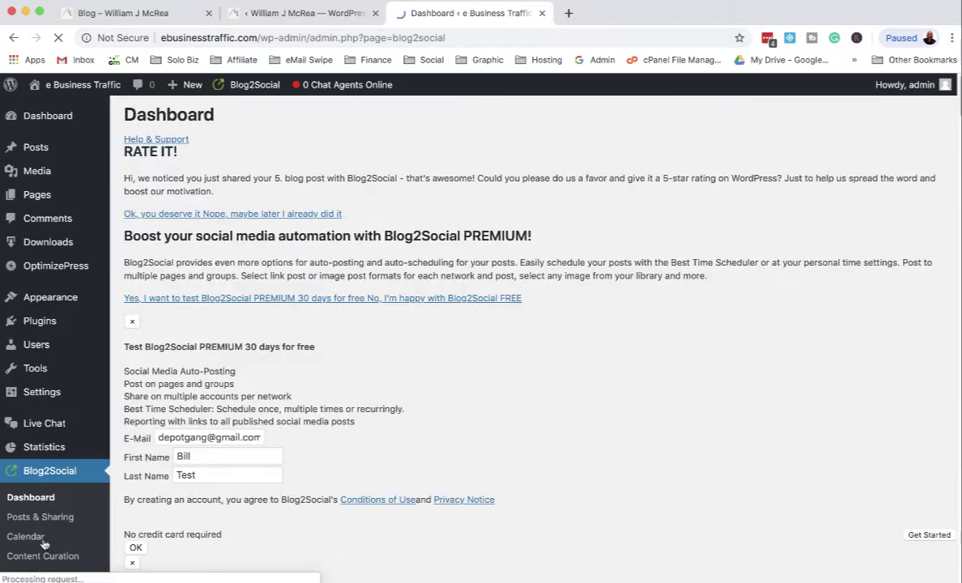
scroll(496, 272, down, 2)
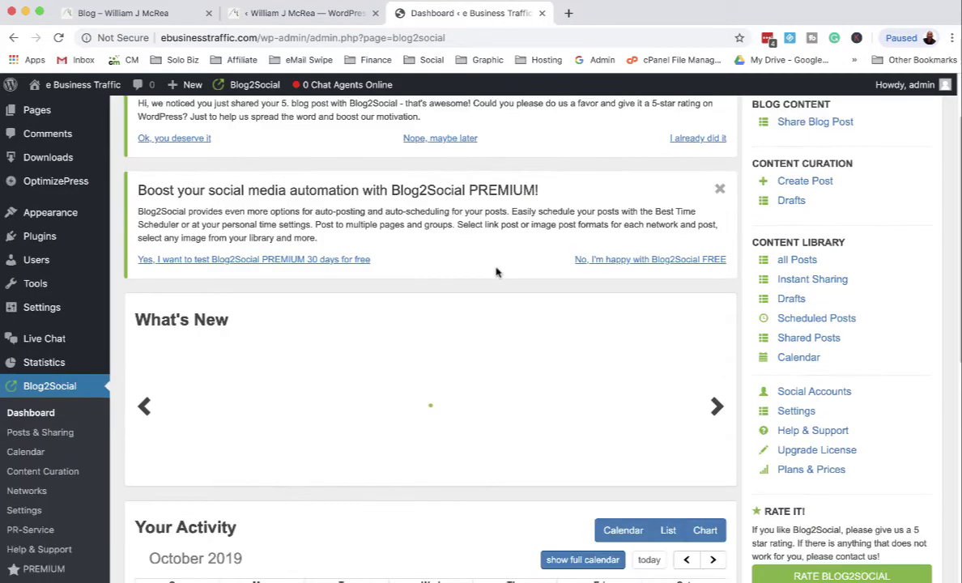
scroll(497, 272, down, 10)
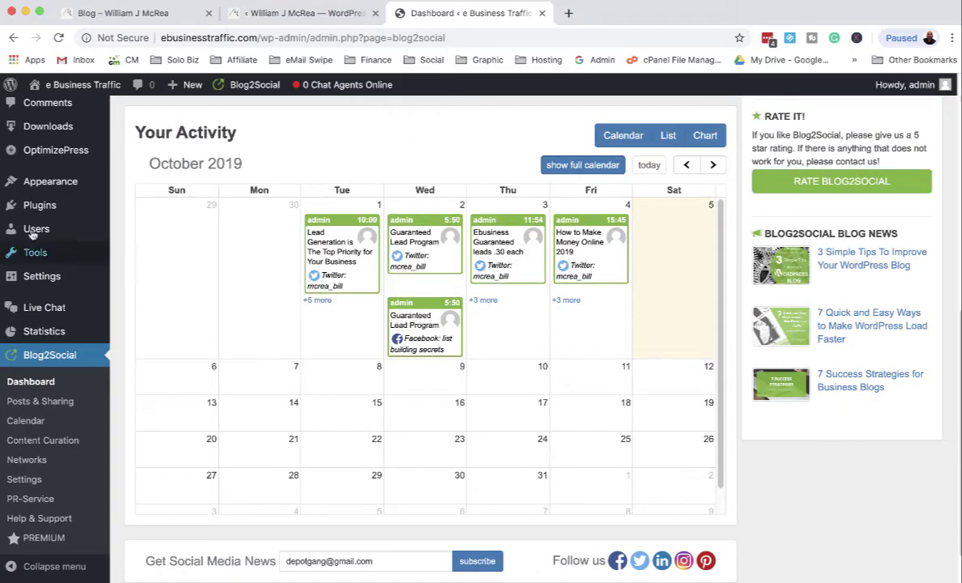
scroll(405, 340, down, 1)
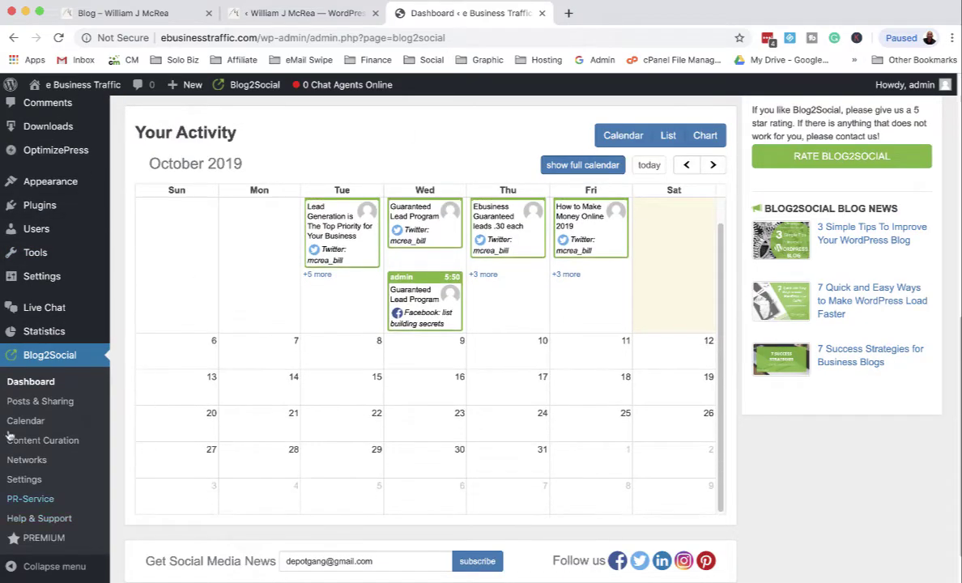
mouse_move(40, 331)
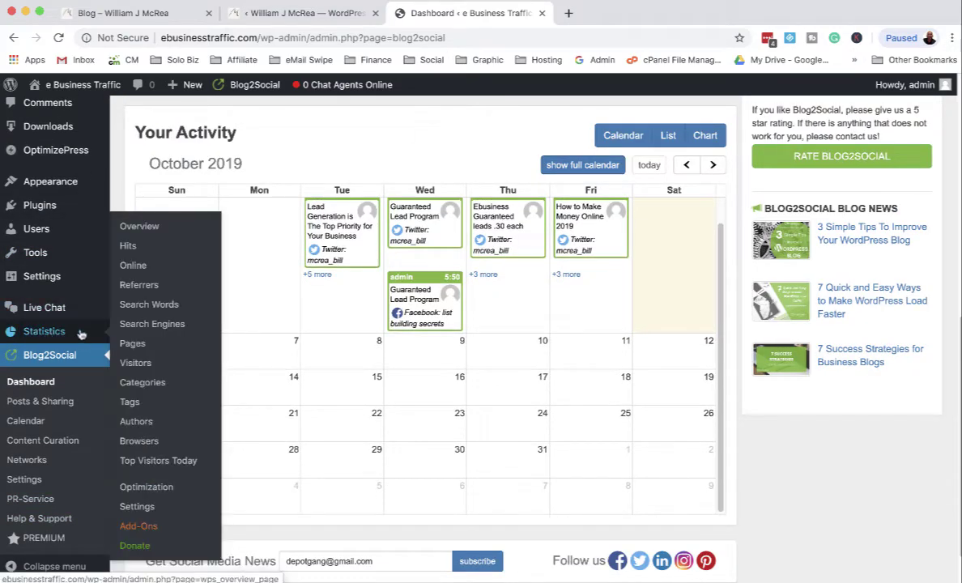
Open the WP Statistics Overview and review its widgets down to Top 10 Pages.
click(139, 225)
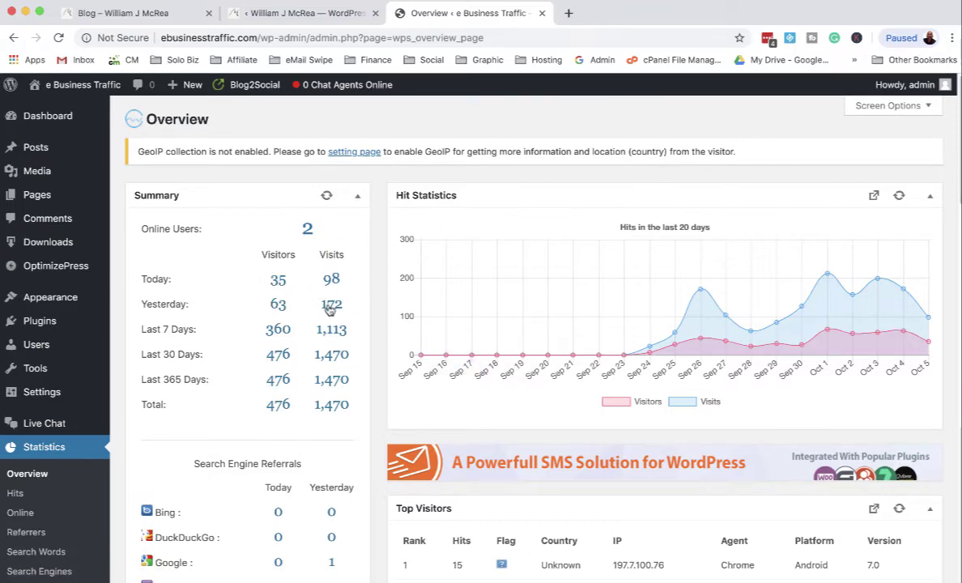
scroll(745, 212, down, 4)
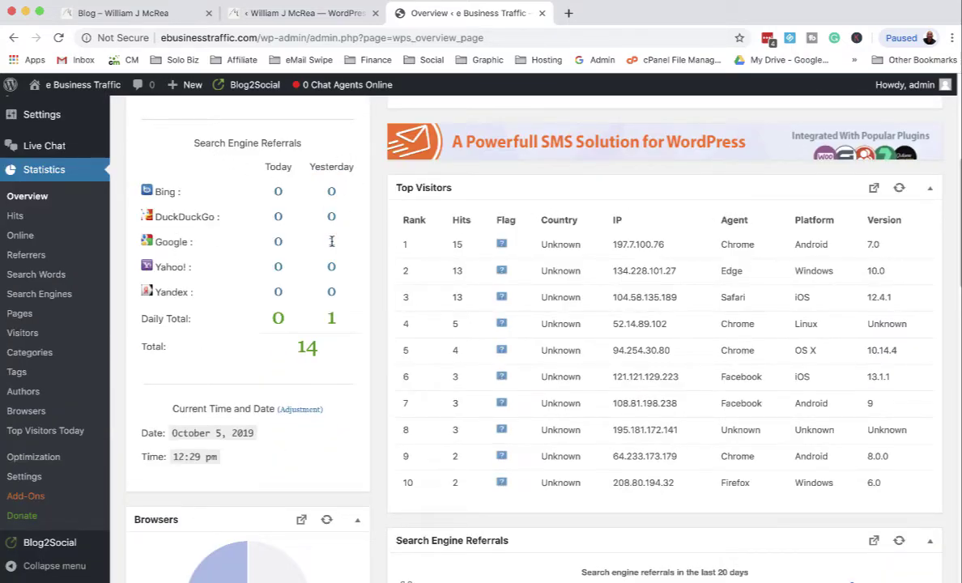
scroll(413, 231, down, 3)
scroll(547, 231, down, 3)
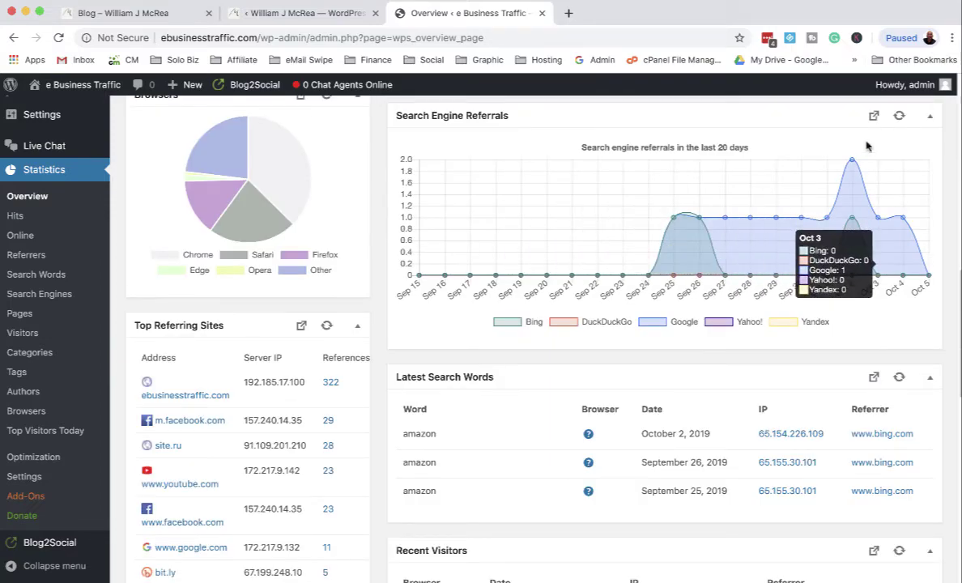
scroll(478, 199, down, 6)
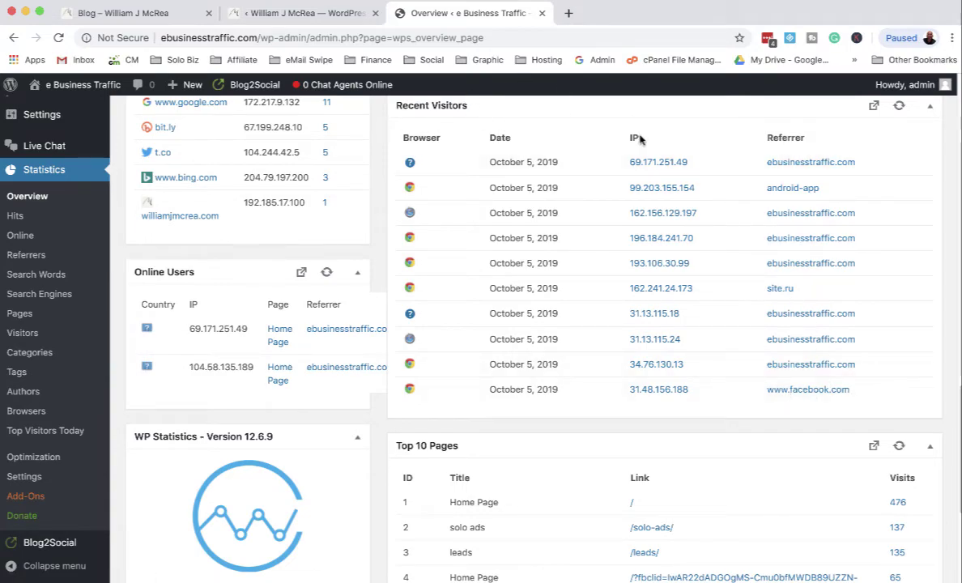
scroll(648, 144, down, 4)
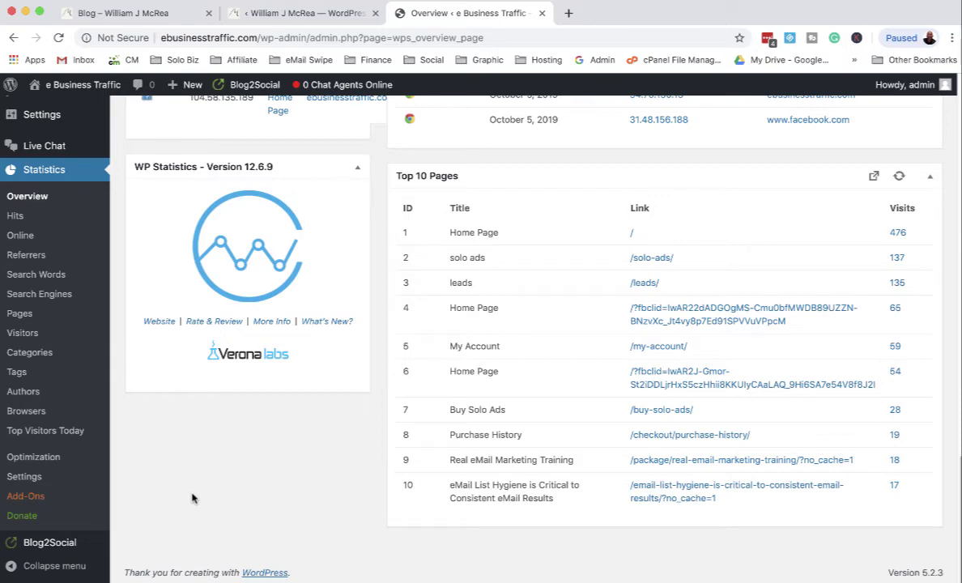
scroll(227, 469, up, 10)
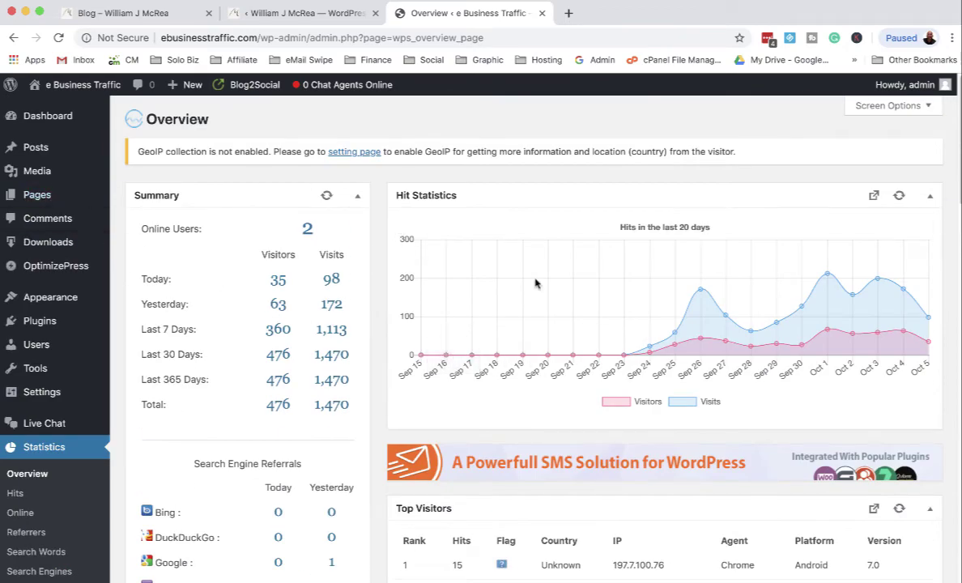